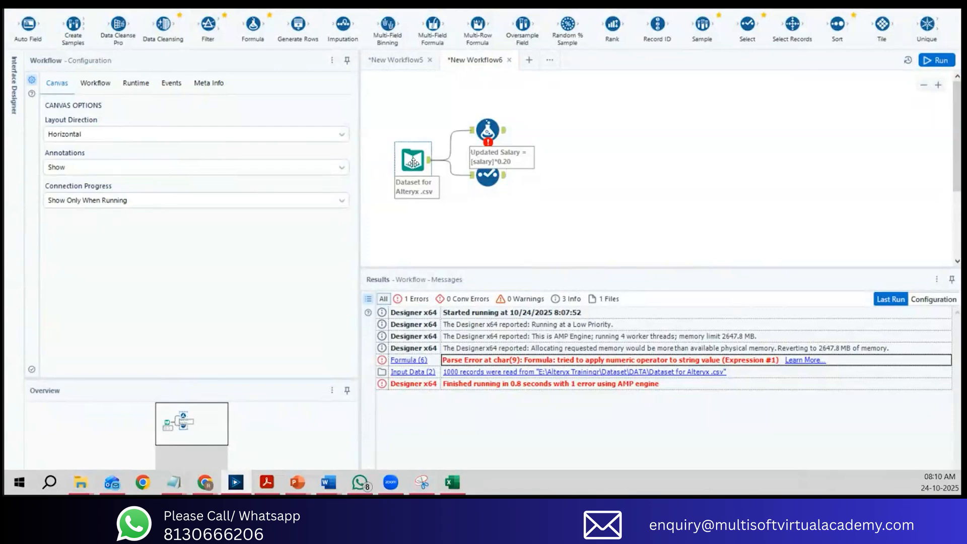
Step: Inspect the input dataset's preview records and the data types available for the id column in the Select tool
left_click(413, 163)
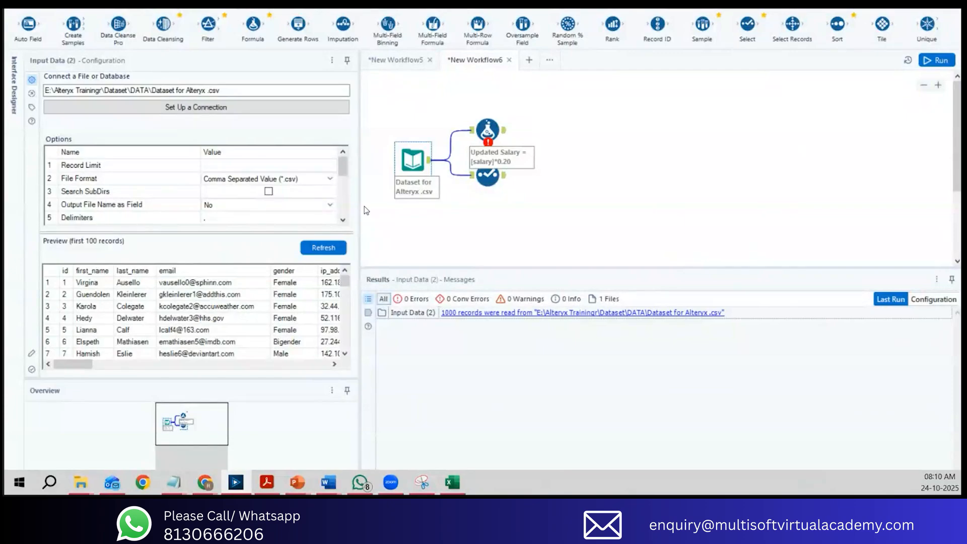
left_click(181, 309)
left_click(182, 318)
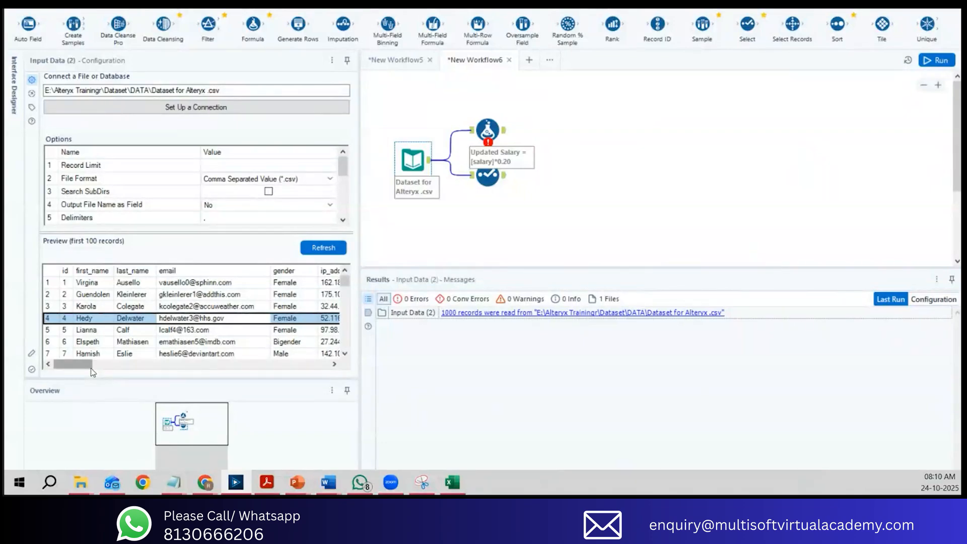
left_click(487, 178)
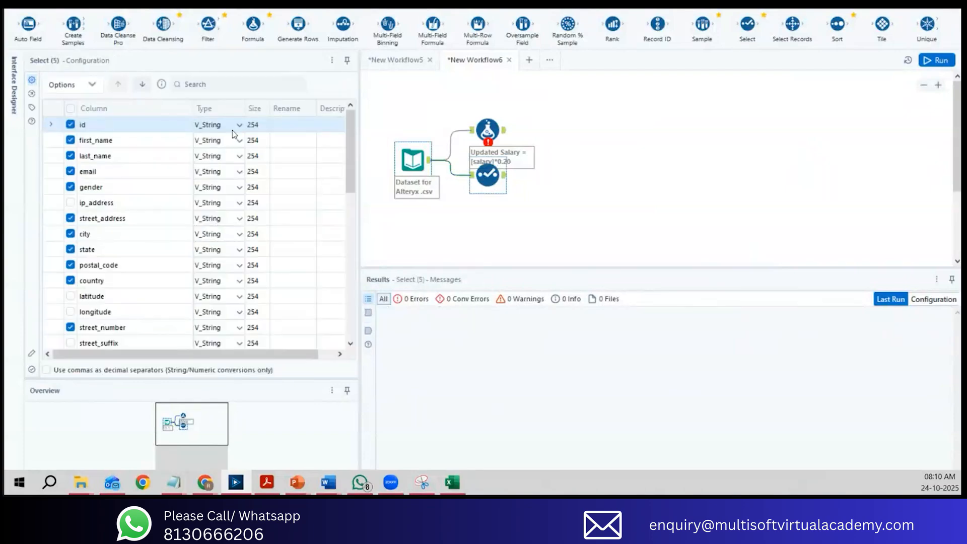
left_click(237, 129)
left_click(237, 124)
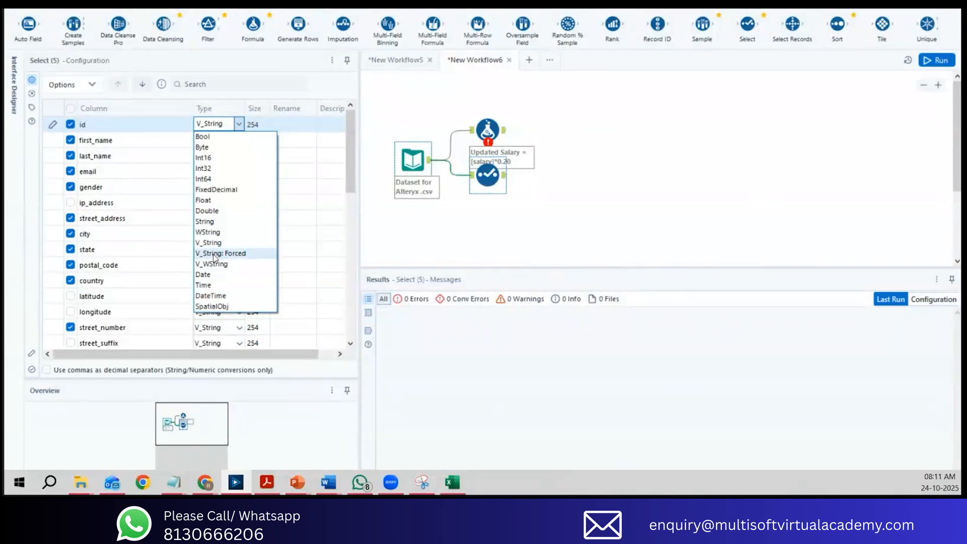
left_click(470, 226)
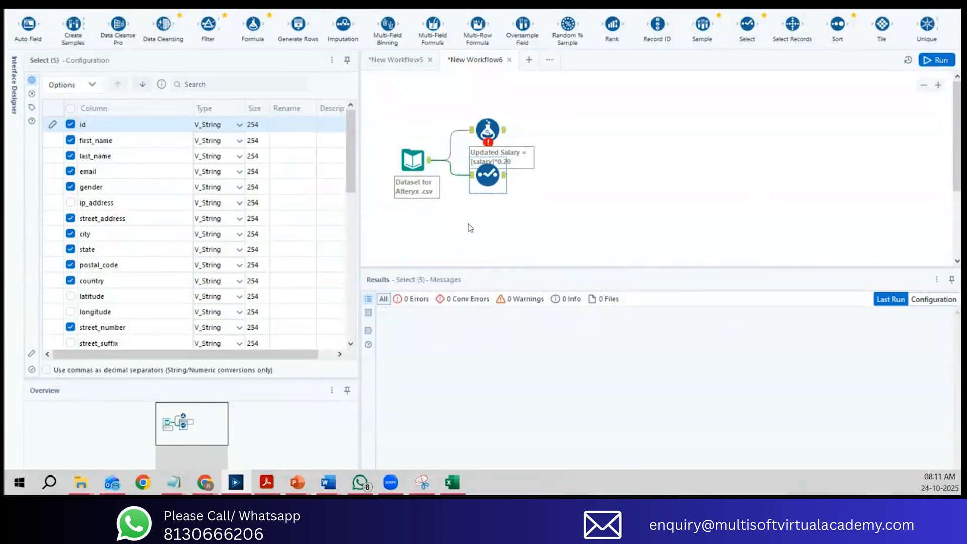
Step: Move the Formula tool away from the Select tool and delete its connection to the input dataset
left_click(492, 132)
left_click_drag(492, 132, 578, 109)
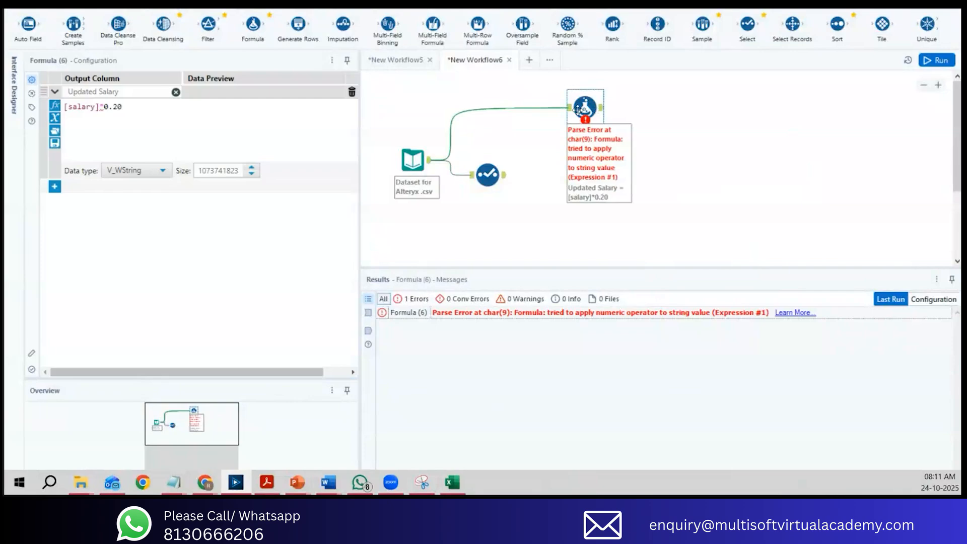
left_click(500, 111)
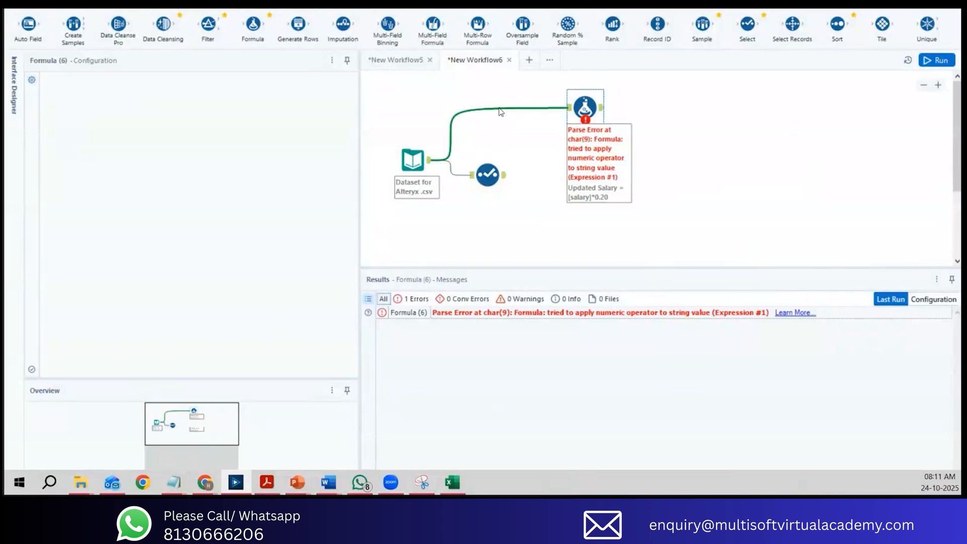
key("Delete")
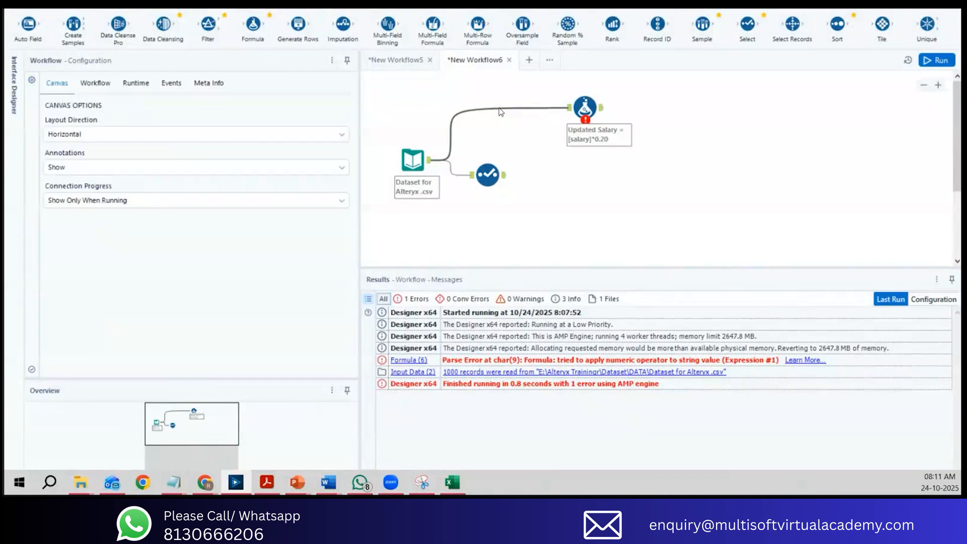
Step: Name the connection between the input dataset and the Select tool "1"
left_click(458, 175)
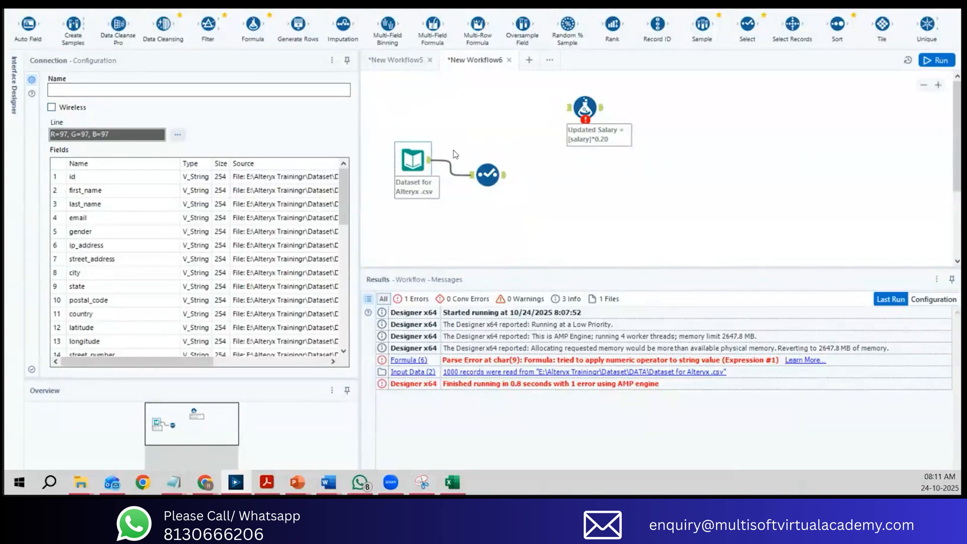
left_click(214, 89)
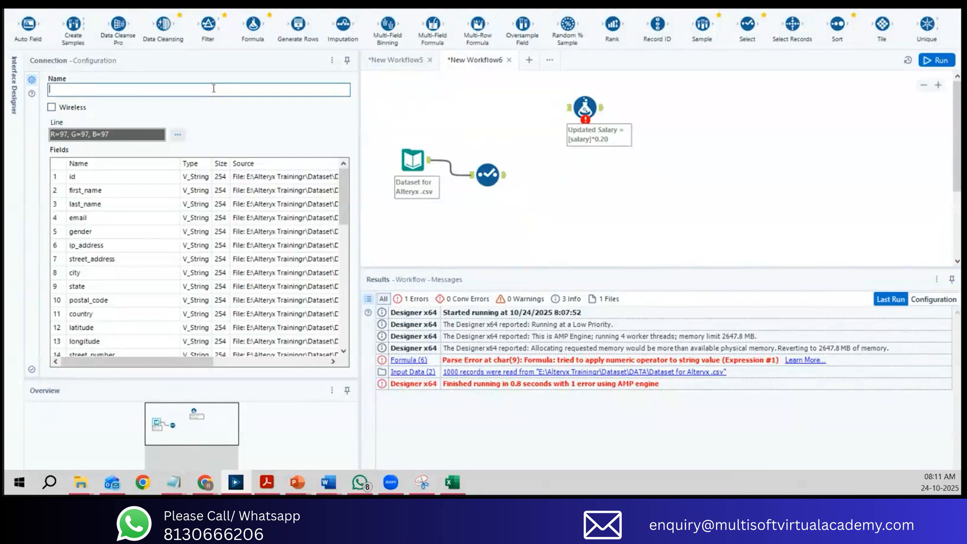
type("1")
left_click(422, 105)
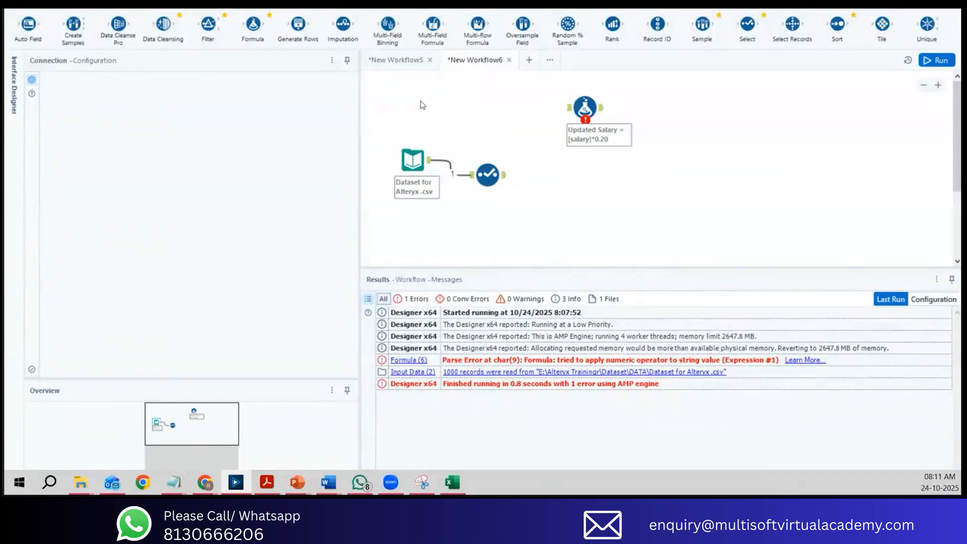
Step: Set the line colour of the connection between the input dataset and the Select tool to red
left_click(457, 175)
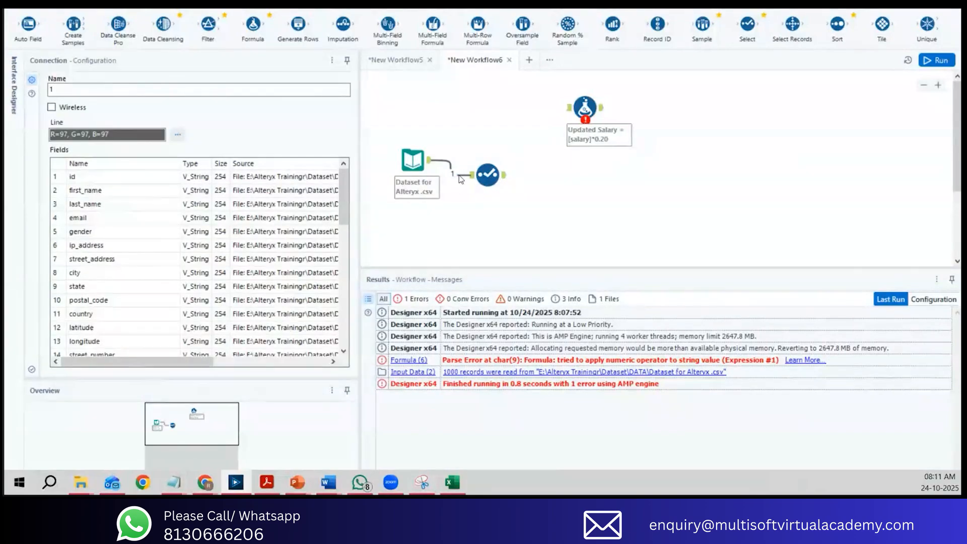
left_click(178, 135)
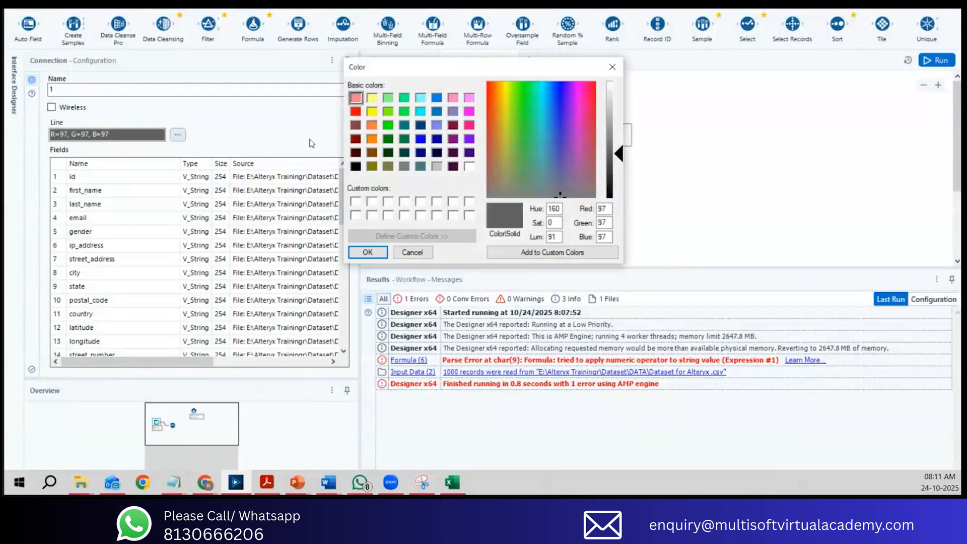
left_click(356, 111)
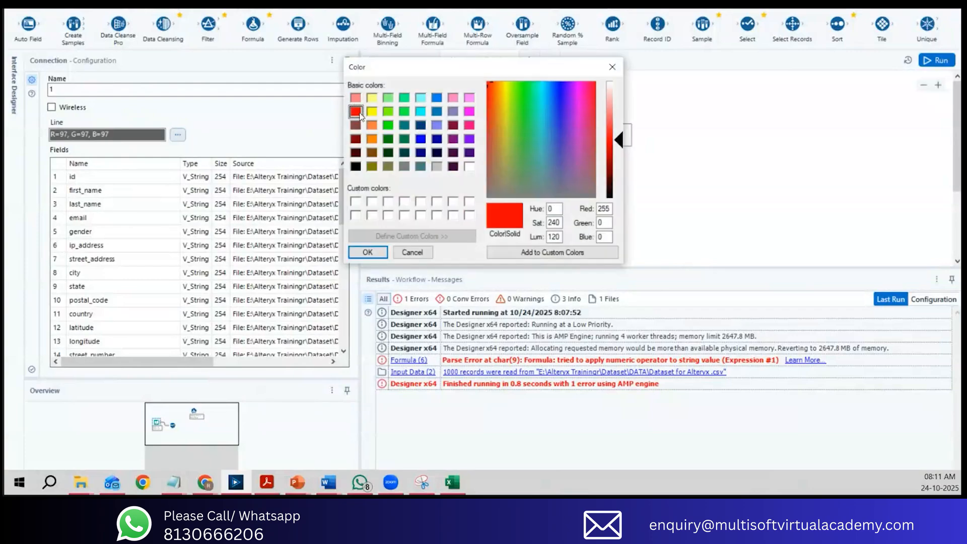
left_click(367, 252)
left_click(507, 122)
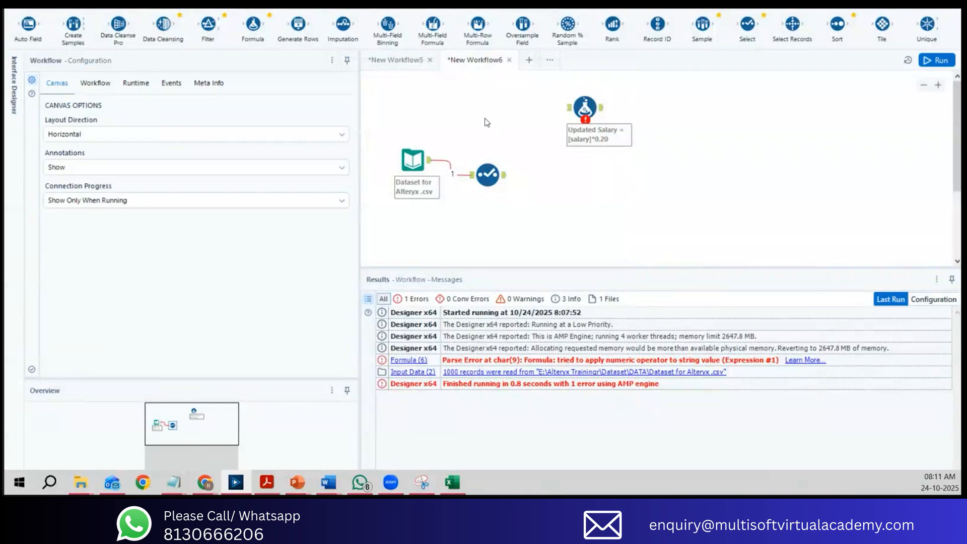
Step: Rename the red connection between the input dataset and the Select tool as "Input Data"
left_click(452, 175)
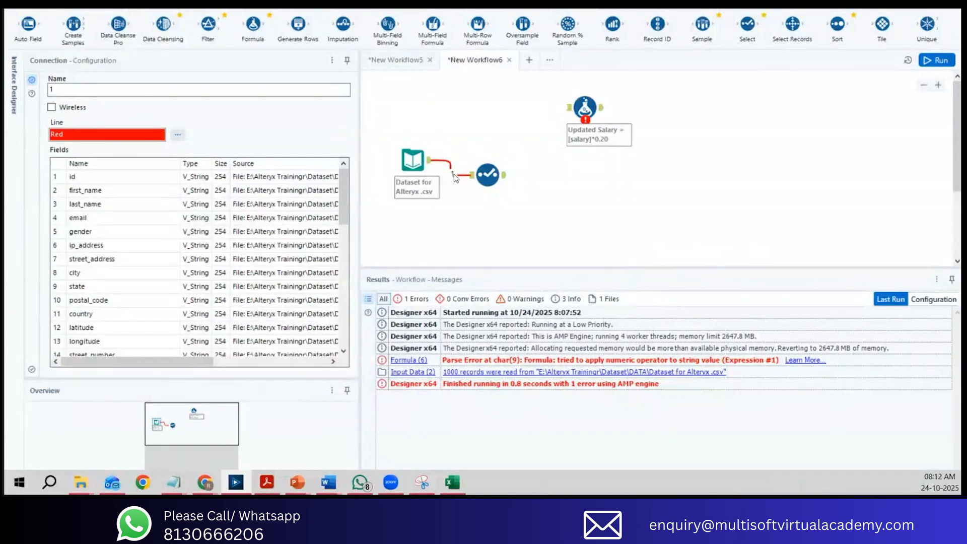
double_click(73, 90)
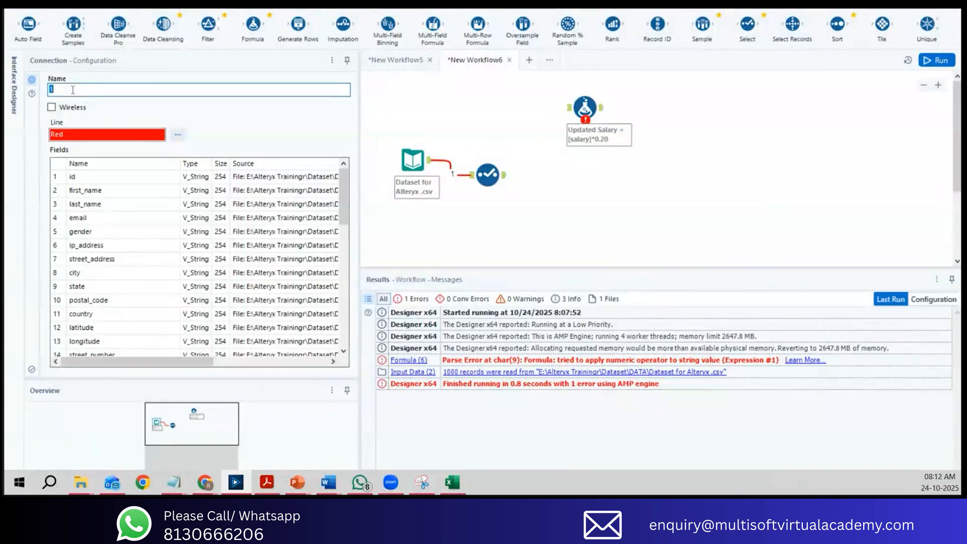
type("Input Data")
left_click(459, 132)
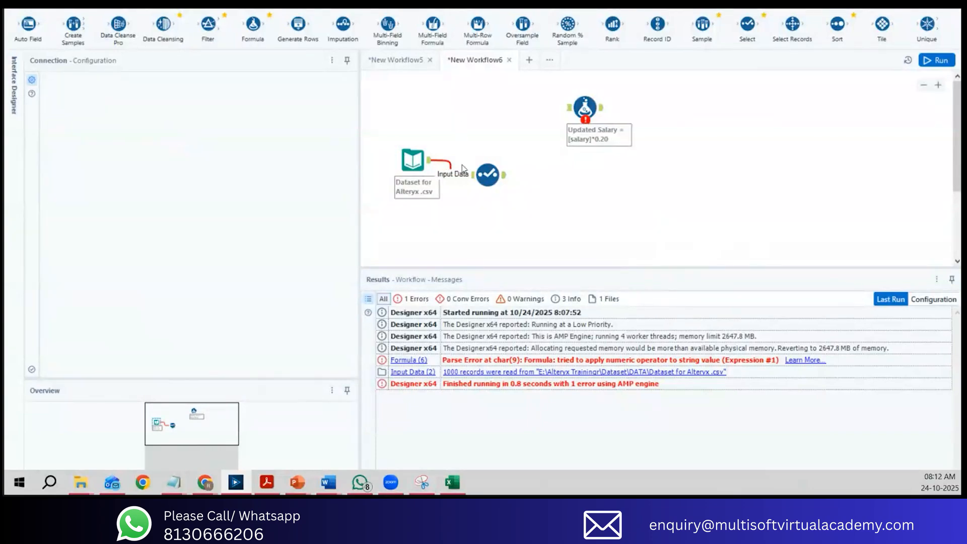
Step: Move the Select tool farther from the input dataset and review the settings of their connection
left_click(487, 174)
left_click_drag(487, 174, 518, 174)
left_click(467, 174)
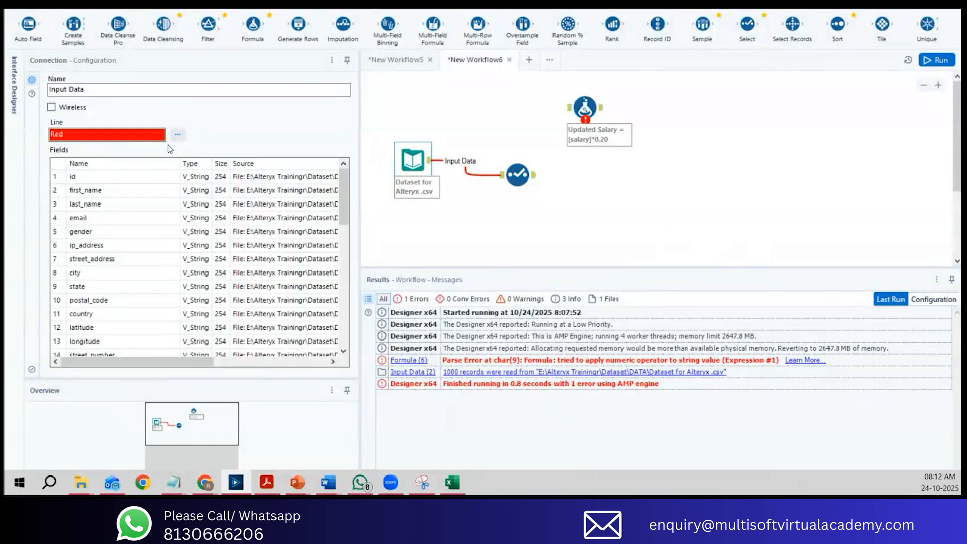
mouse_move(348, 181)
left_mouse_down()
mouse_move(347, 307)
mouse_move(347, 182)
left_mouse_up()
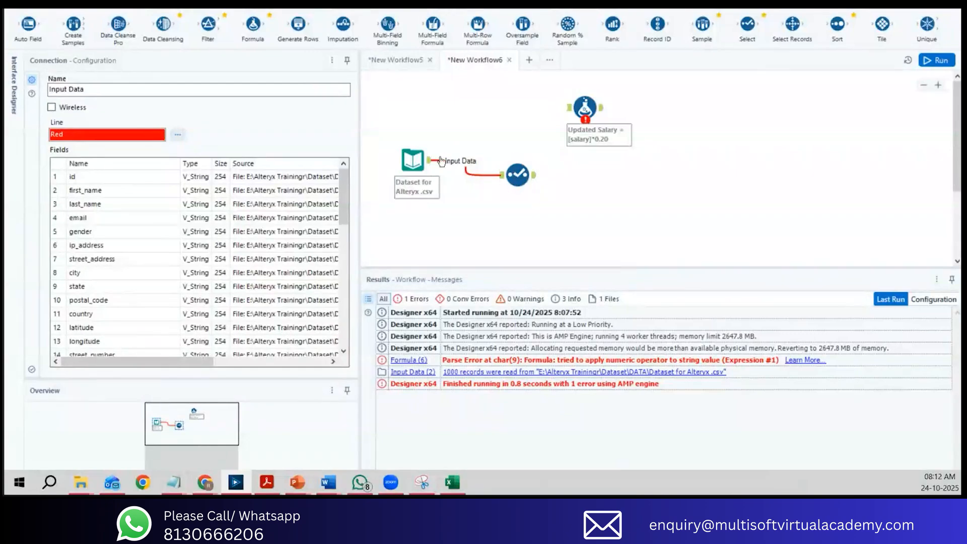
Step: Try connecting the input dataset directly to the Formula tool, deleting the connection after each attempt
left_click_drag(430, 161, 572, 119)
left_click(518, 139)
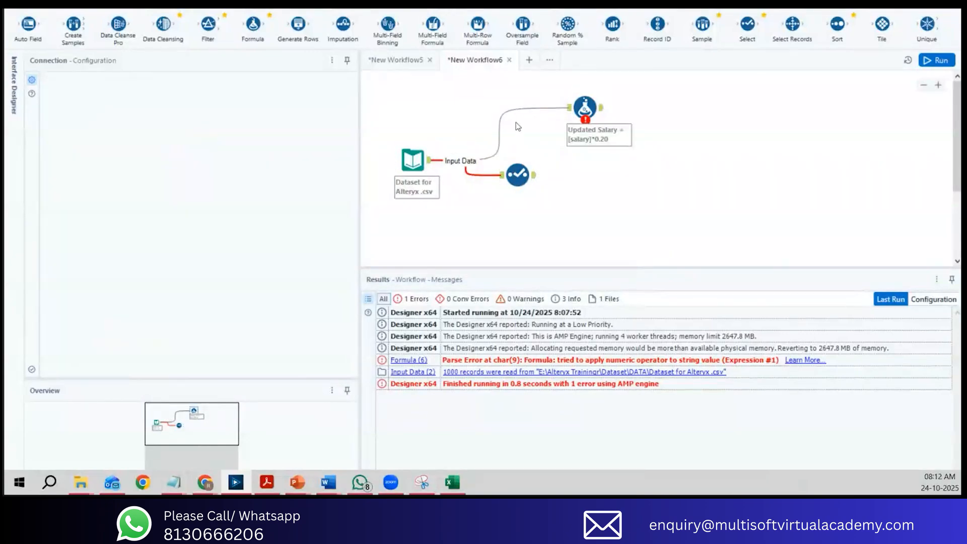
left_click(516, 110)
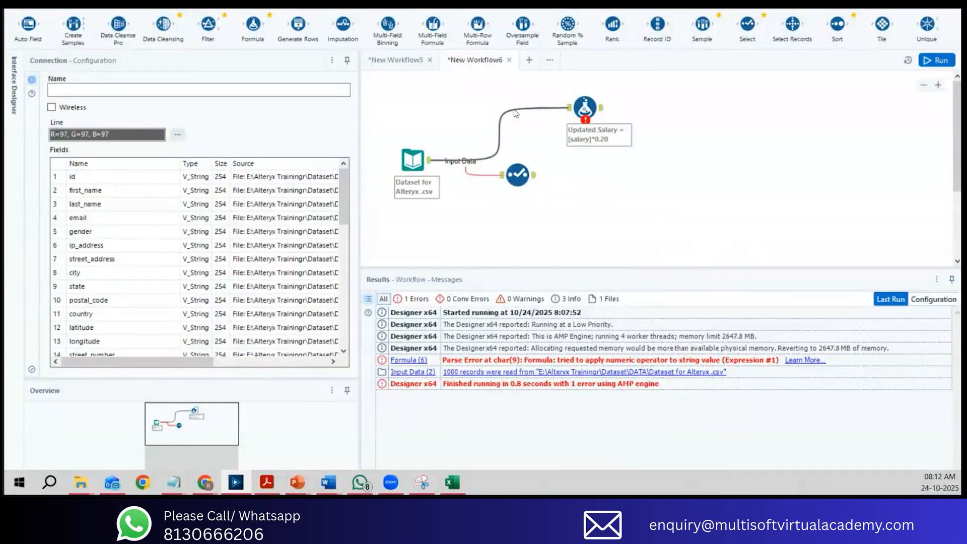
key("Delete")
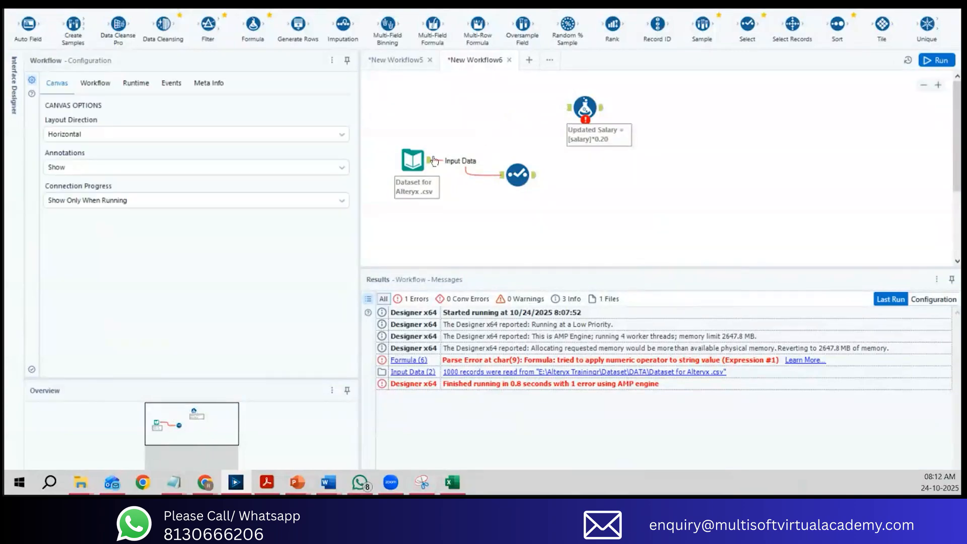
mouse_move(429, 162)
left_mouse_down()
mouse_move(580, 114)
mouse_move(431, 166)
left_mouse_up()
left_click_drag(431, 162, 441, 157)
left_click_drag(442, 157, 569, 113)
left_click(502, 123)
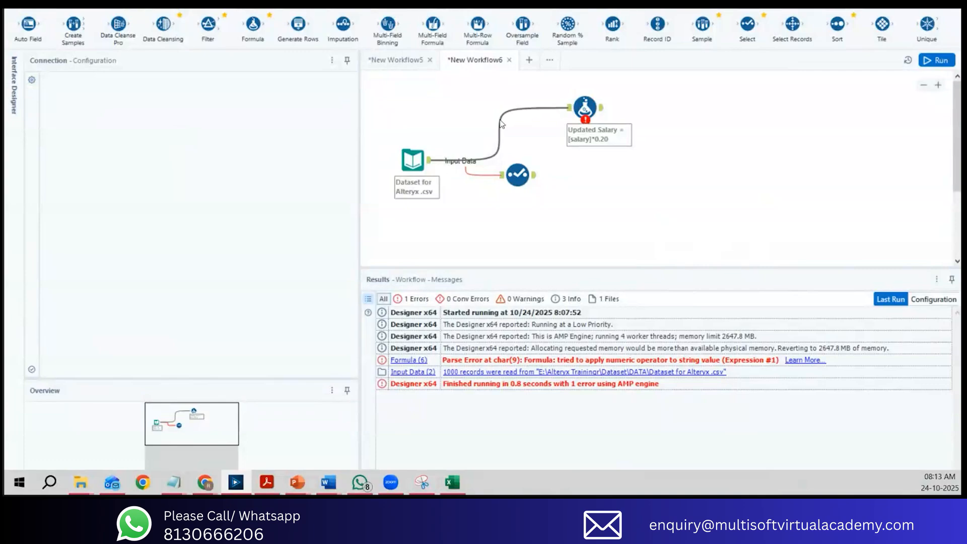
key("Delete")
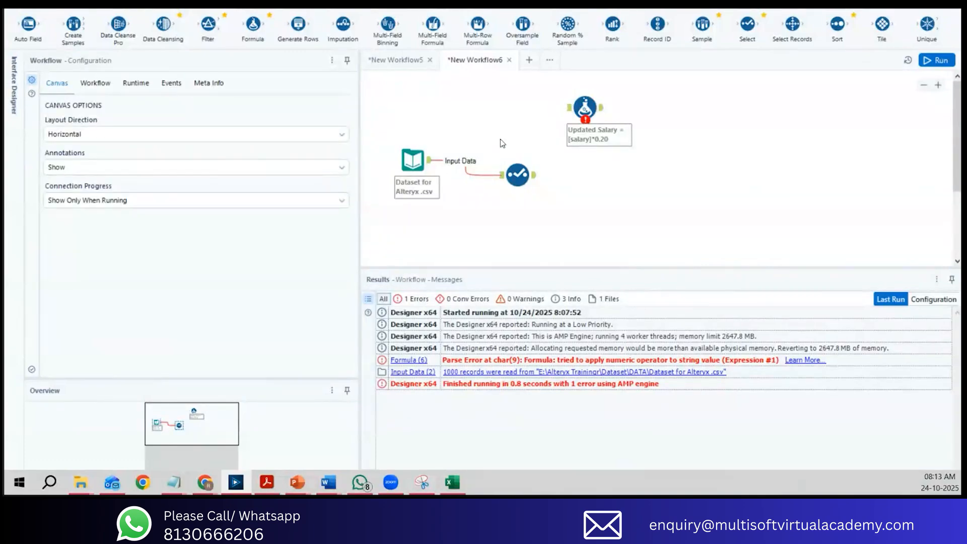
Step: Connect the Select tool's output to the Formula tool's input and align the Formula tool beside the Select tool
left_click(485, 176)
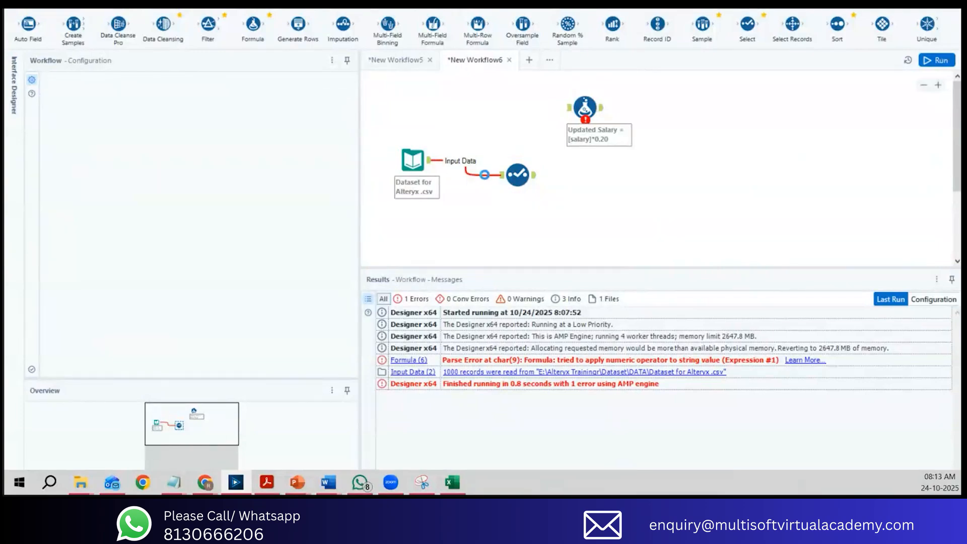
left_click(486, 176)
left_click_drag(584, 107, 592, 100)
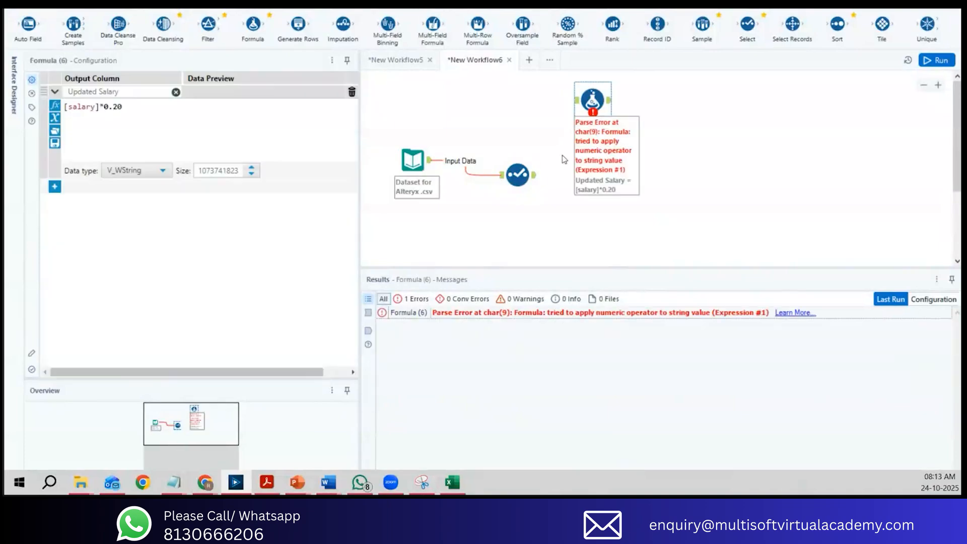
left_click_drag(536, 178, 574, 103)
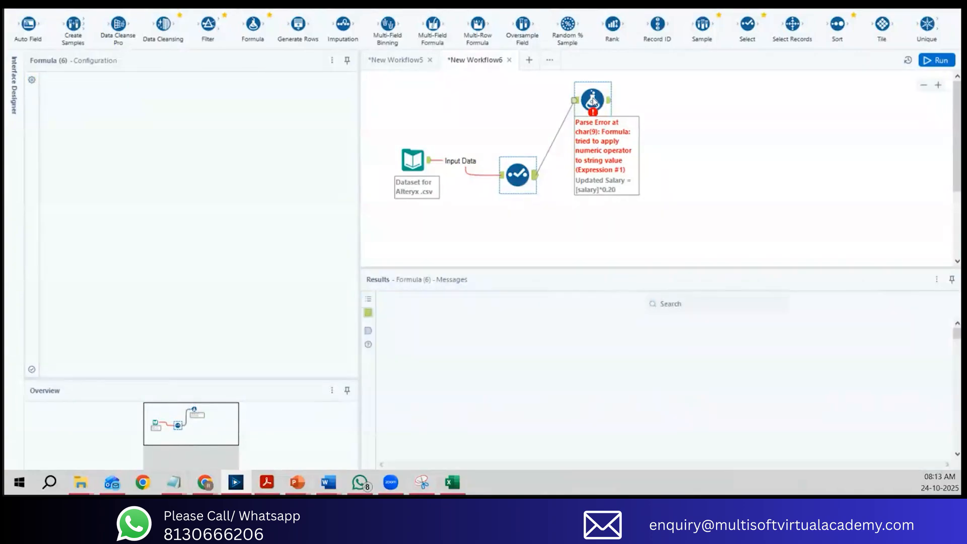
left_click_drag(592, 97, 584, 175)
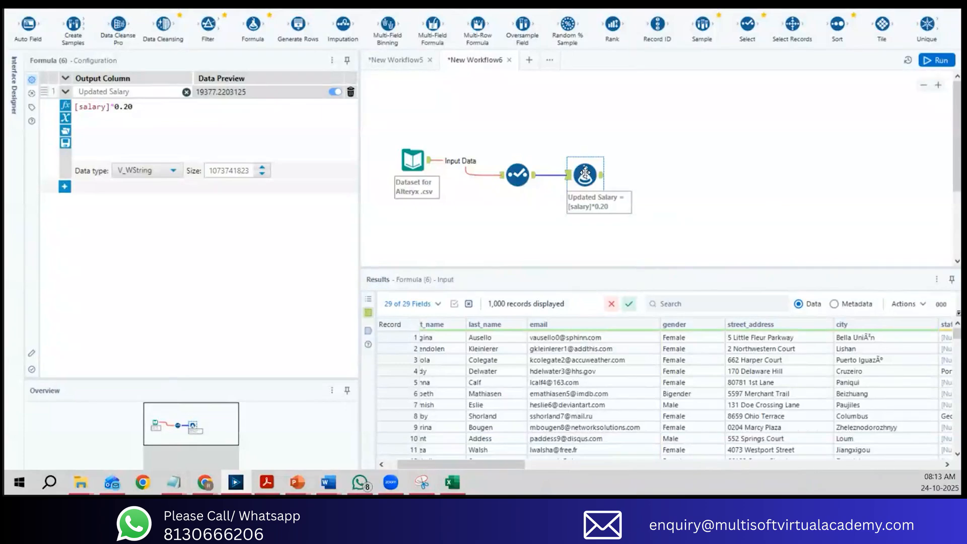
Step: Check the data fields reaching the Formula tool and run the workflow
left_click_drag(461, 464, 957, 456)
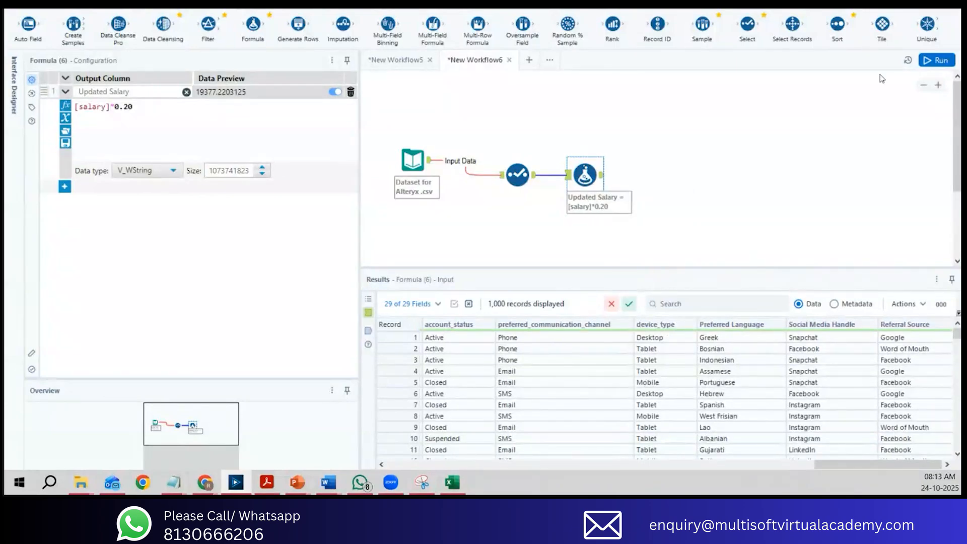
left_click(937, 61)
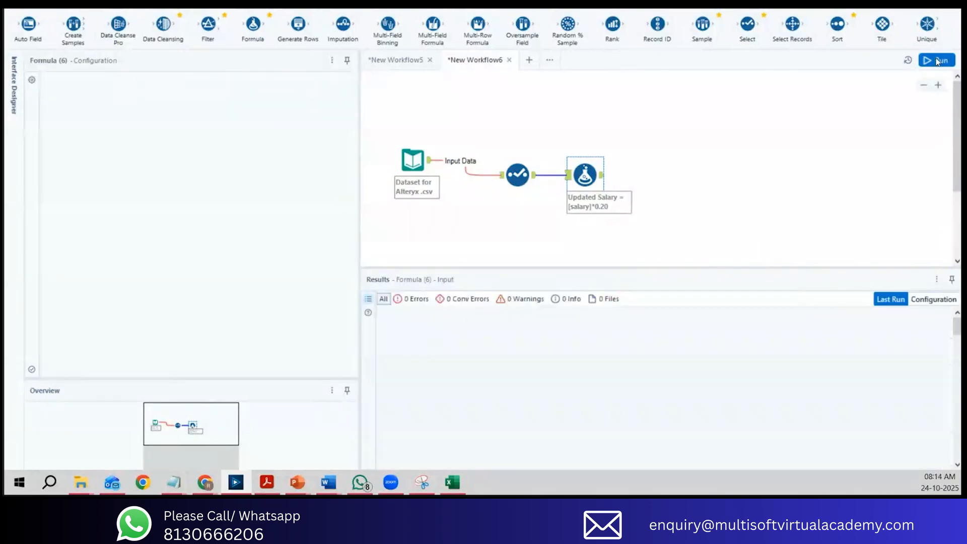
left_click(937, 61)
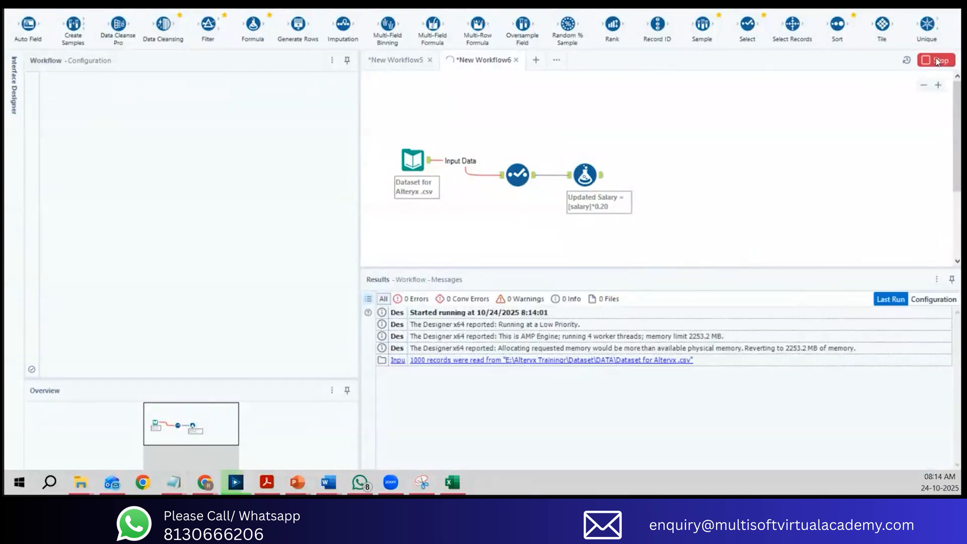
Step: Examine the Select tool's incoming records and open the Formula tool's output data
left_click_drag(488, 133, 537, 198)
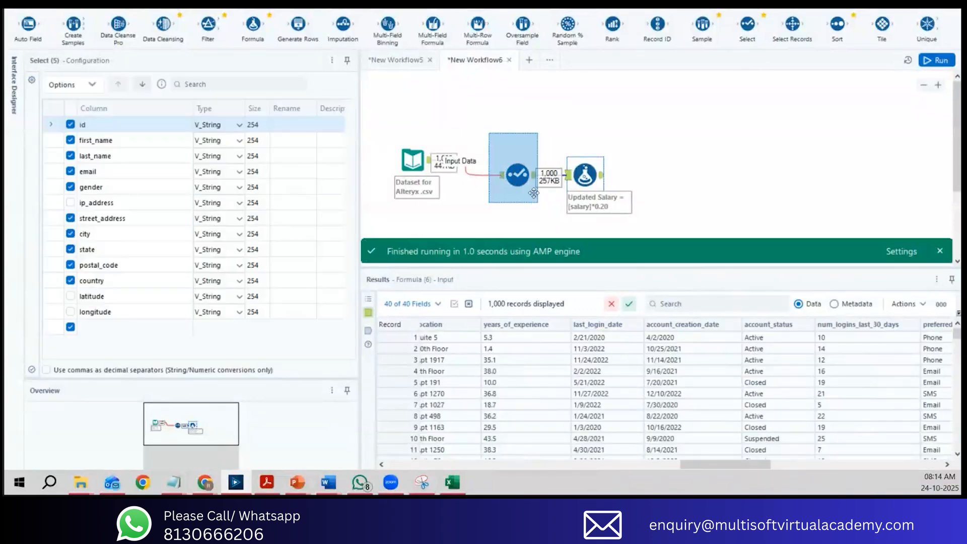
left_click_drag(718, 465, 889, 465)
left_click(592, 175)
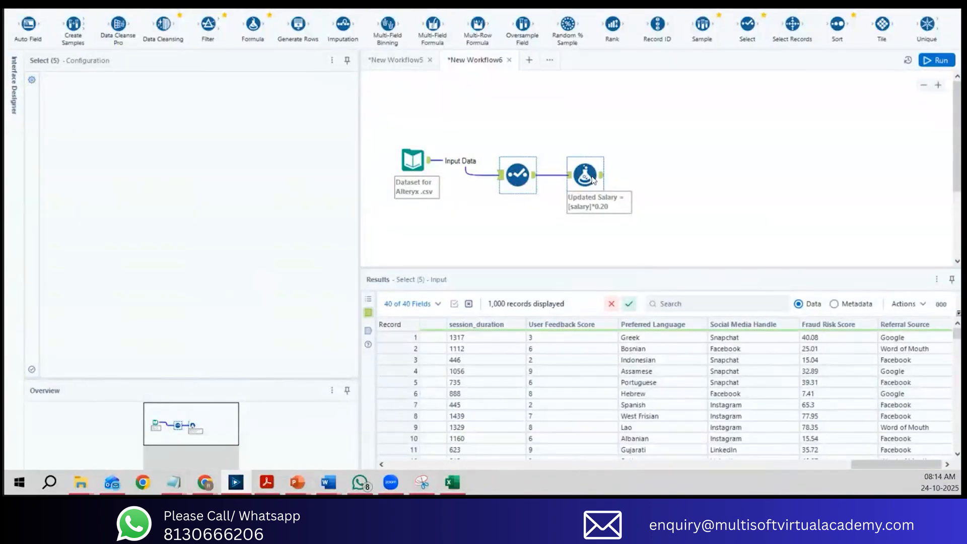
left_click(601, 176)
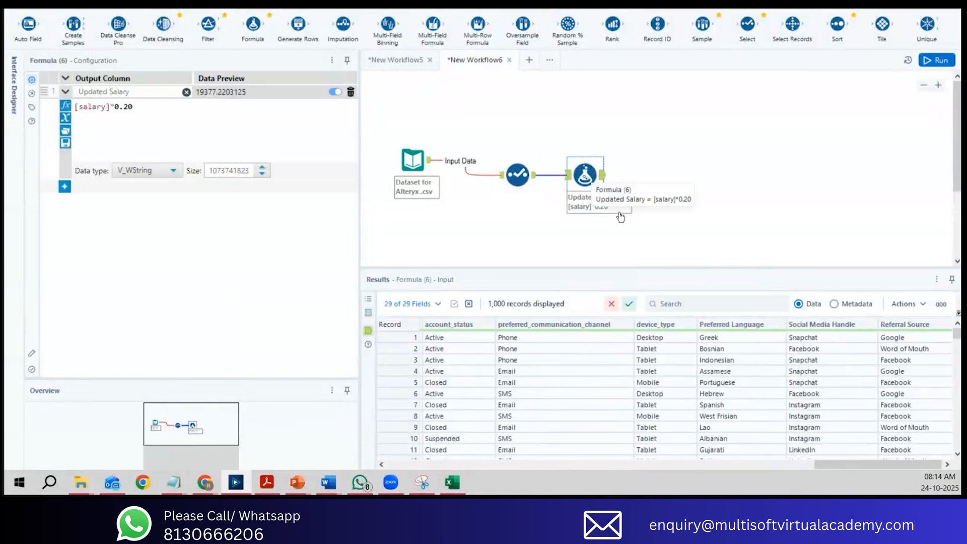
Step: Examine the Updated Salary values in the Formula tool's output records
left_click_drag(817, 464, 937, 461)
left_click_drag(924, 342, 911, 441)
scroll(906, 423, "down", 3)
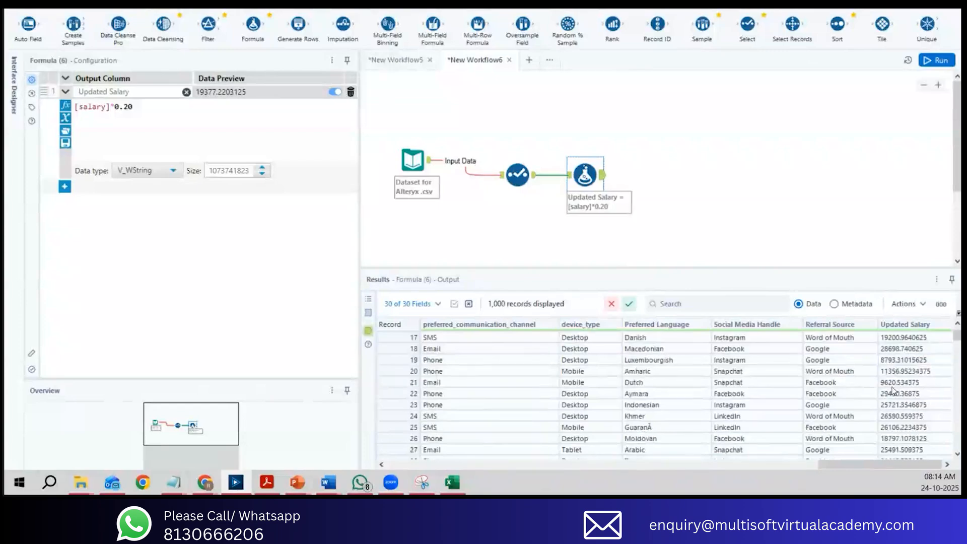
scroll(893, 390, "up", 3)
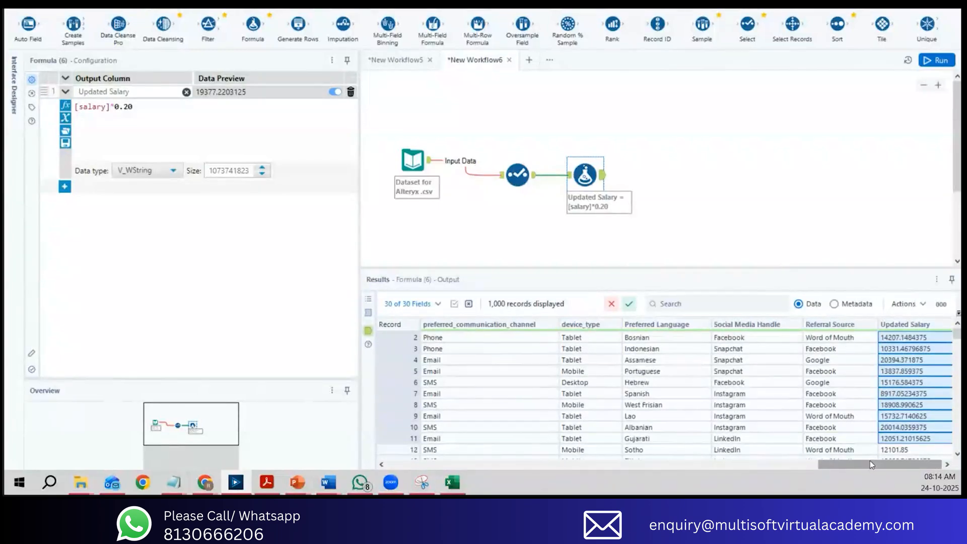
Step: Show the Formula tool's output metadata and check the data types of the Updated Salary and salary fields
left_click(838, 304)
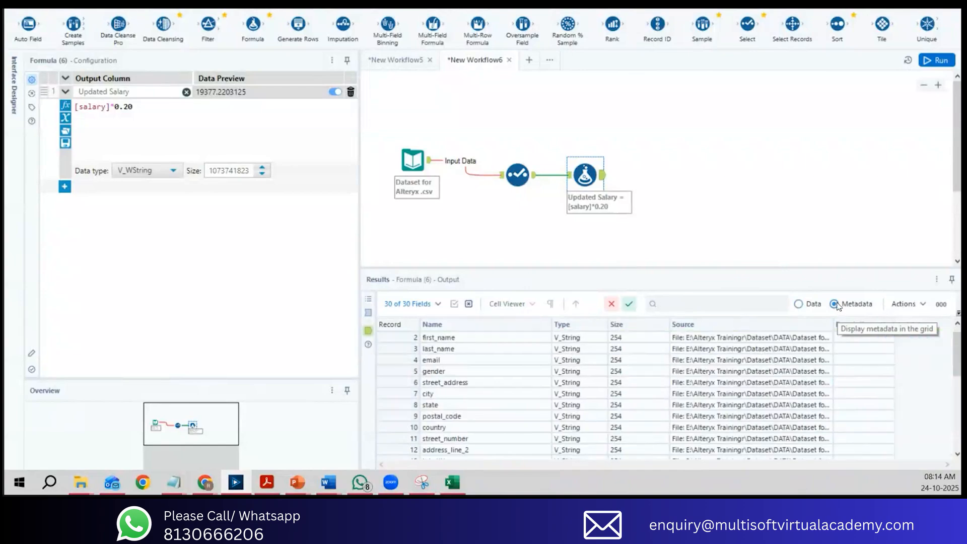
scroll(954, 363, "down", 4)
scroll(504, 428, "down", 2)
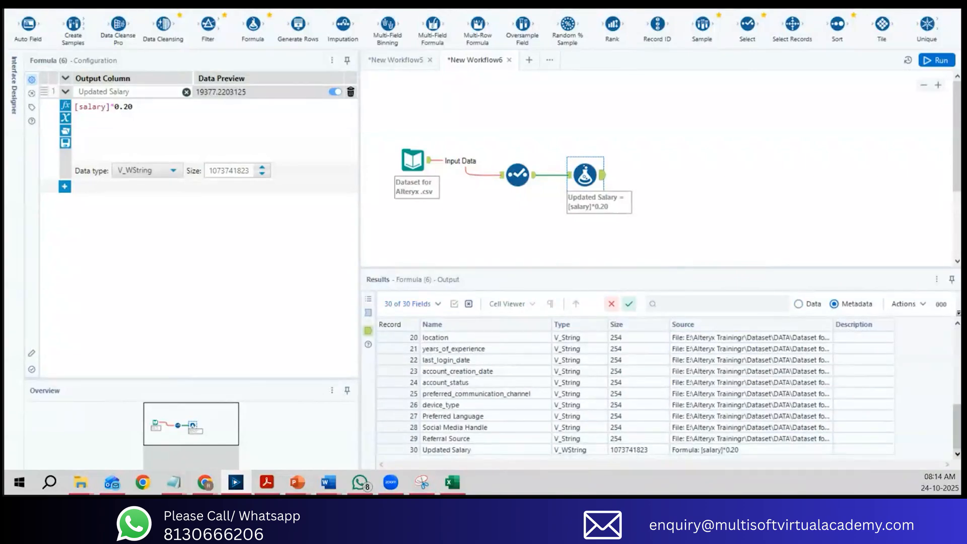
left_click_drag(957, 427, 957, 401)
left_click(429, 350)
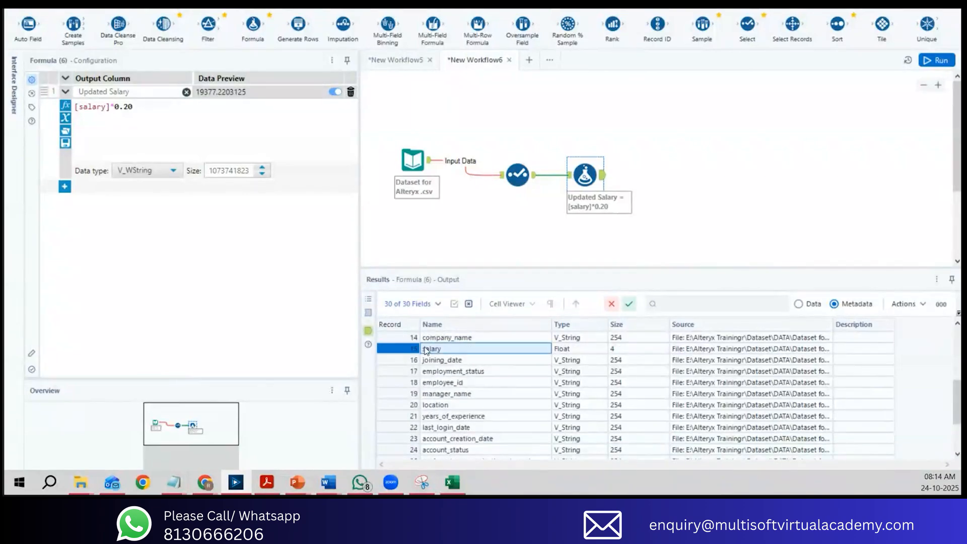
left_click(388, 348)
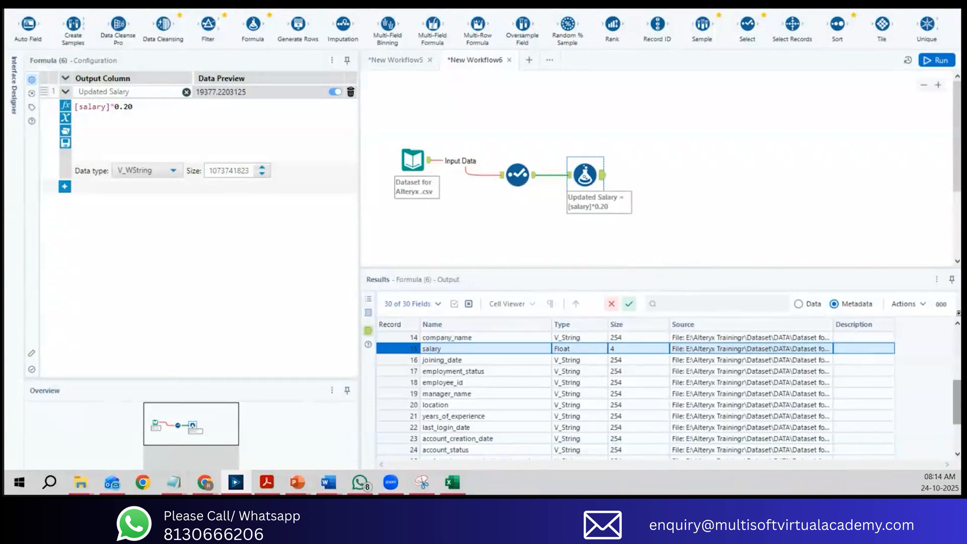
Step: Check the Formula tool's input metadata, and bring up the output records at the Updated Salary column
left_click(368, 313)
left_click(812, 304)
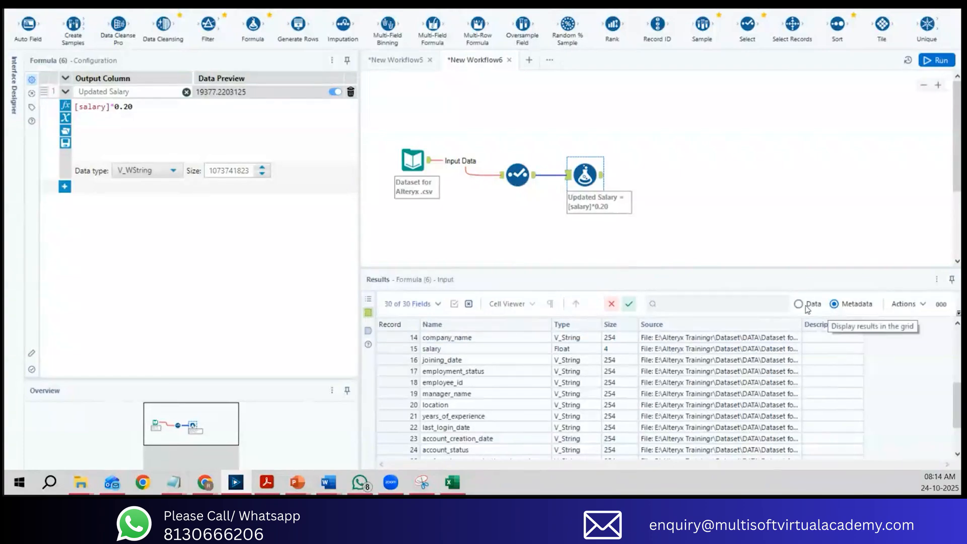
left_click(368, 330)
left_click_drag(482, 463, 914, 464)
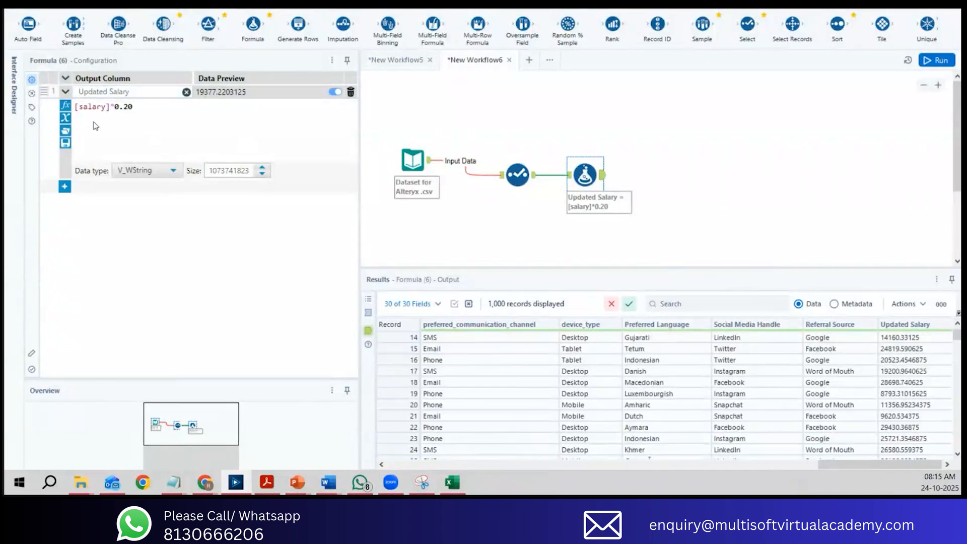
Step: Set the Updated Salary column's data type to Double in the Formula tool and run the workflow
left_click(154, 92)
left_click(136, 109)
left_click(145, 170)
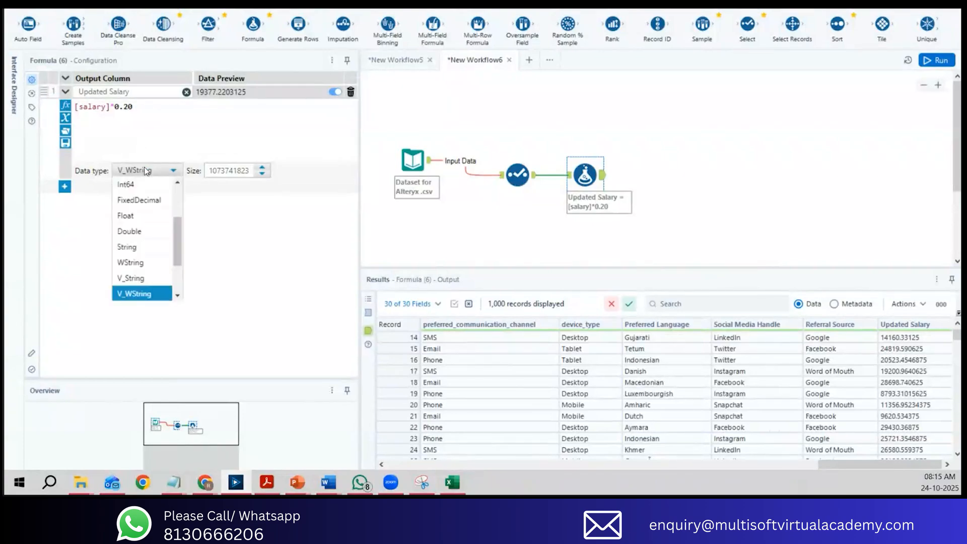
left_click(141, 232)
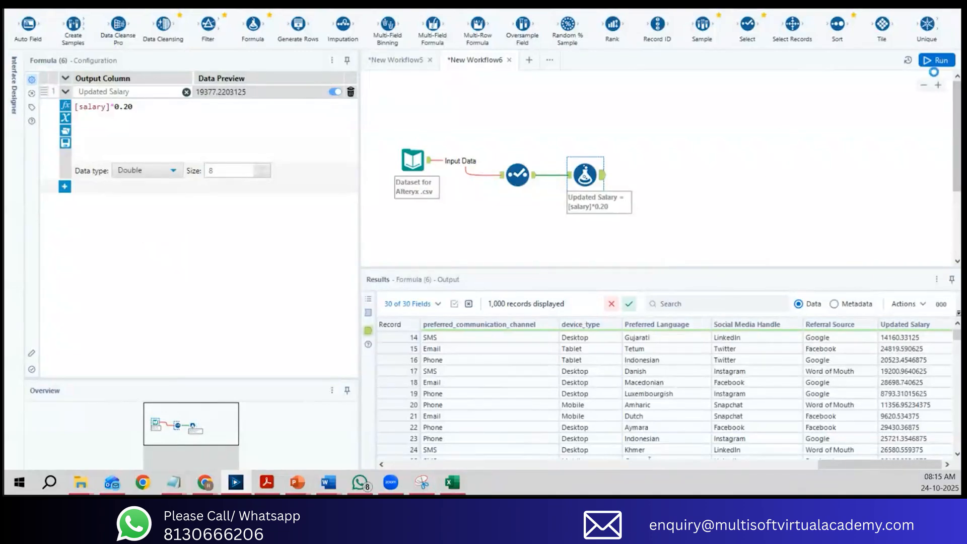
left_click(935, 66)
left_click(935, 66)
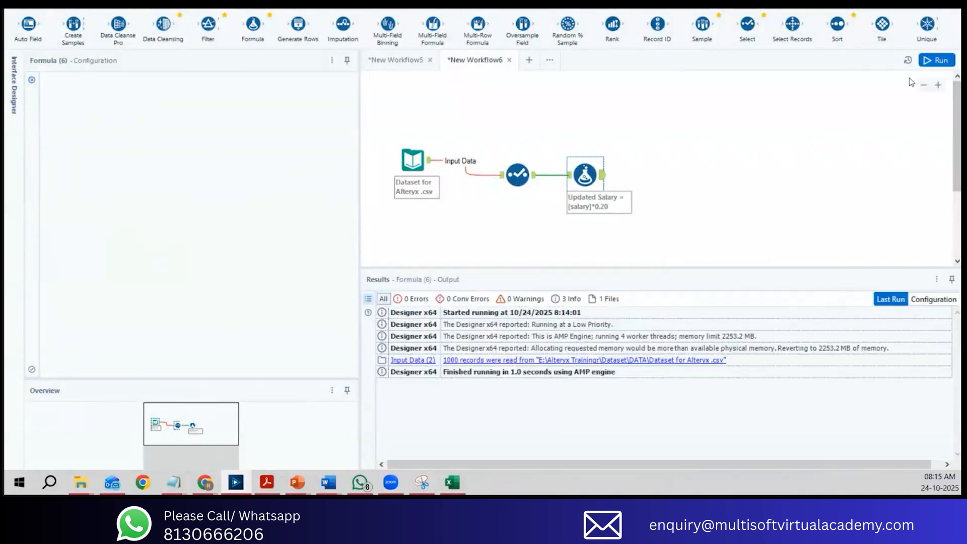
Step: Open the Formula tool's output and inspect the decimal places in the Updated Salary column
left_click(601, 178)
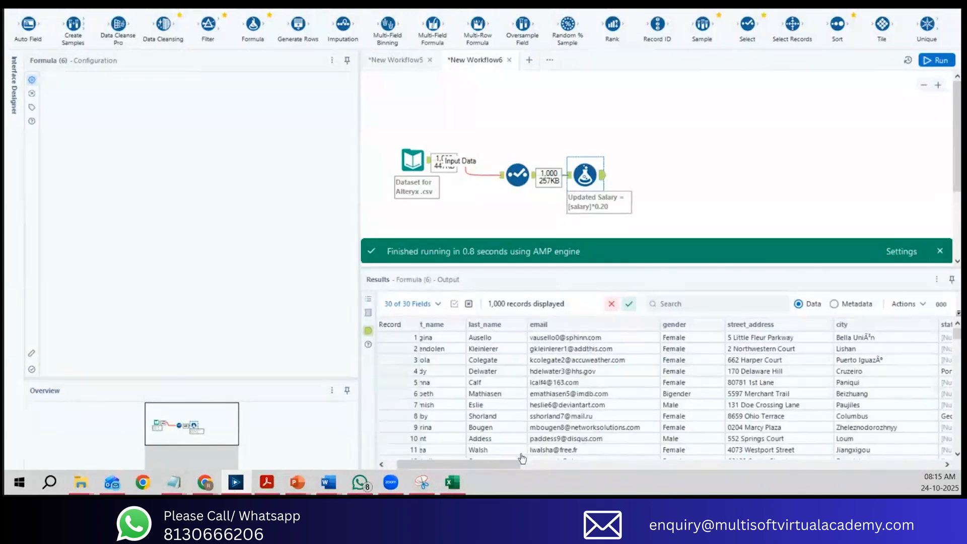
left_click(603, 177)
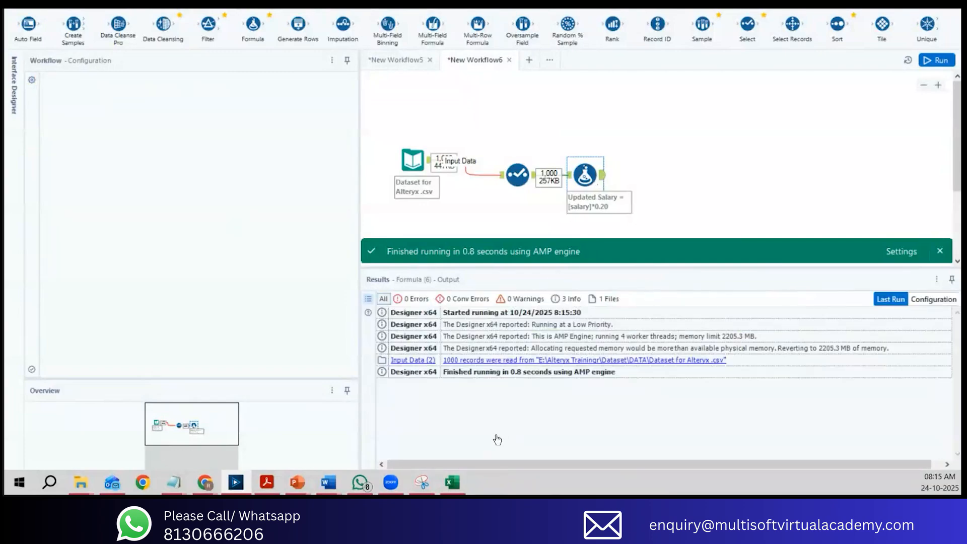
left_click(602, 177)
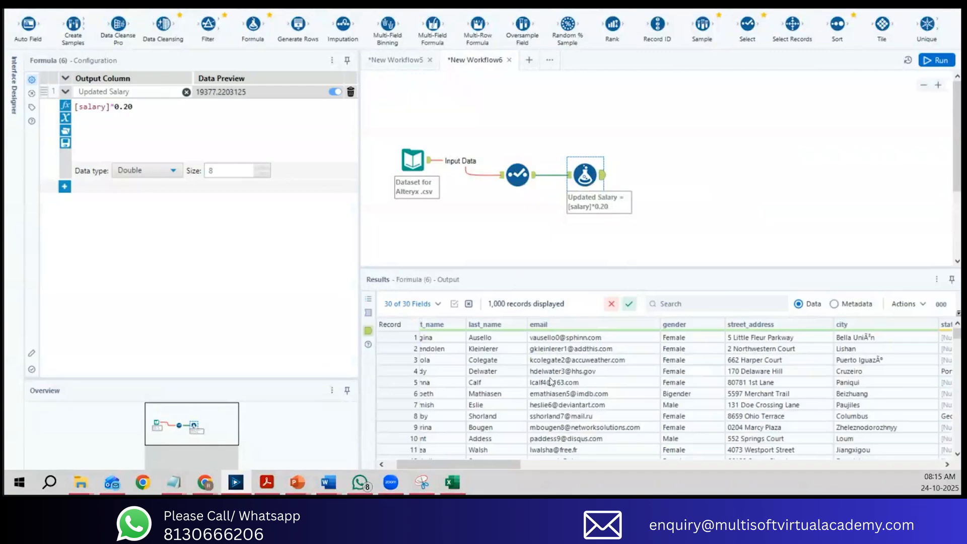
left_click_drag(504, 466, 934, 467)
mouse_move(945, 344)
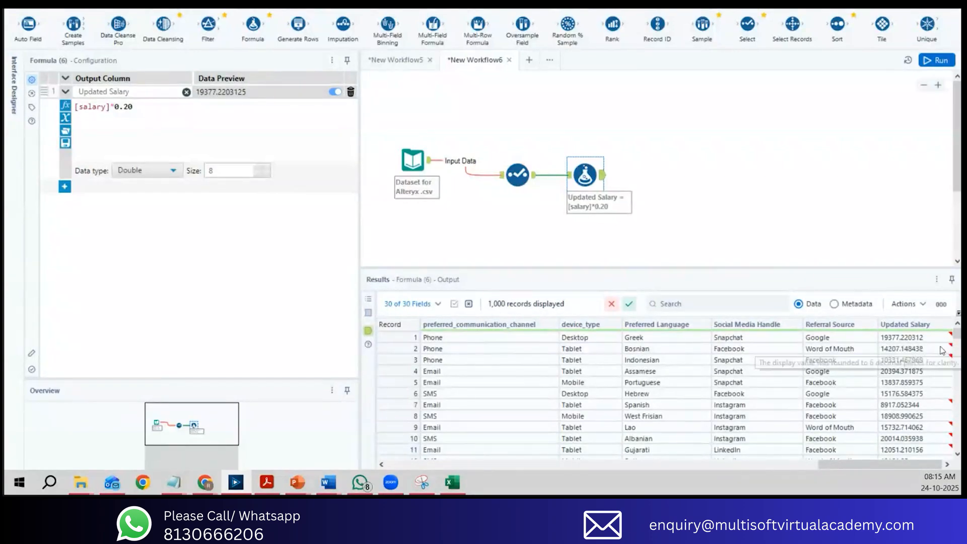
Step: Set the Updated Salary data type to Float, rerun the workflow and show the Formula tool's output
left_click(153, 169)
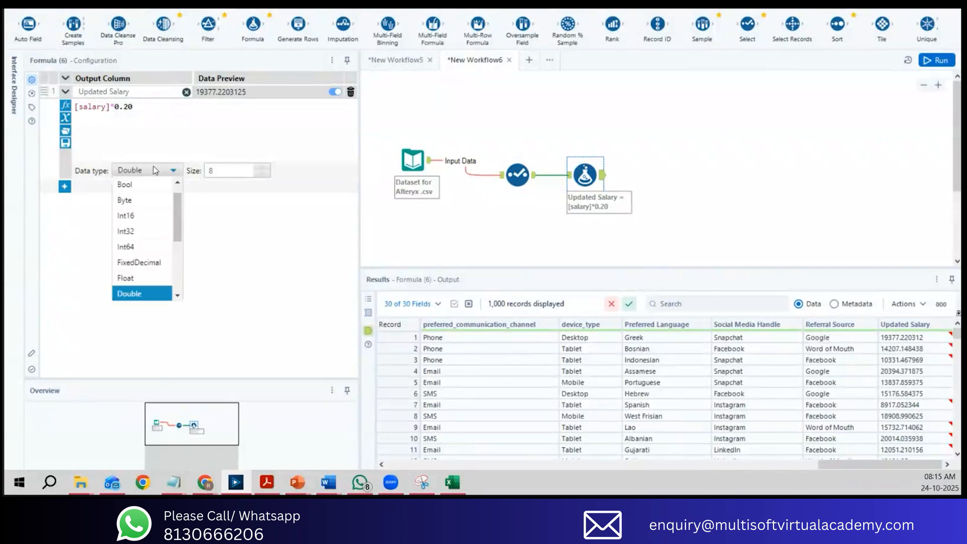
left_click(159, 284)
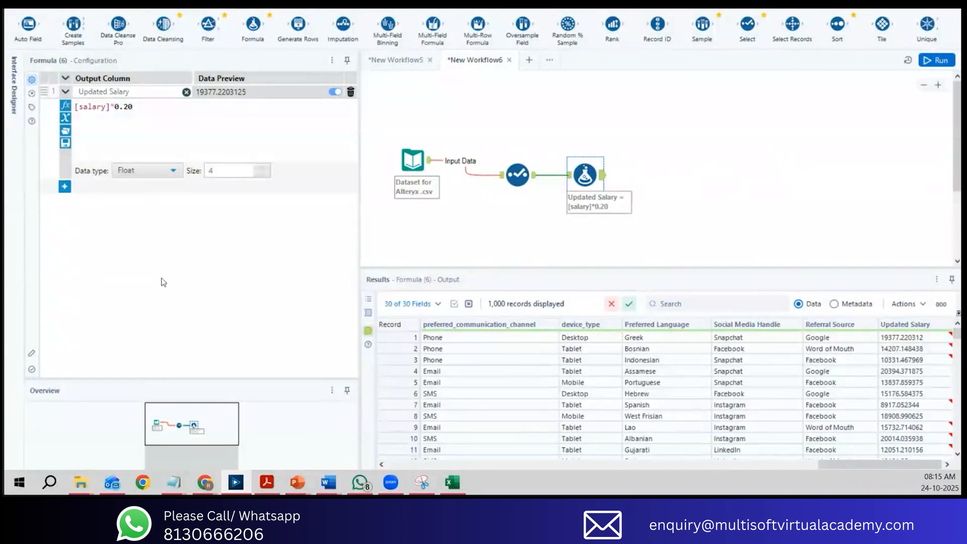
left_click(940, 65)
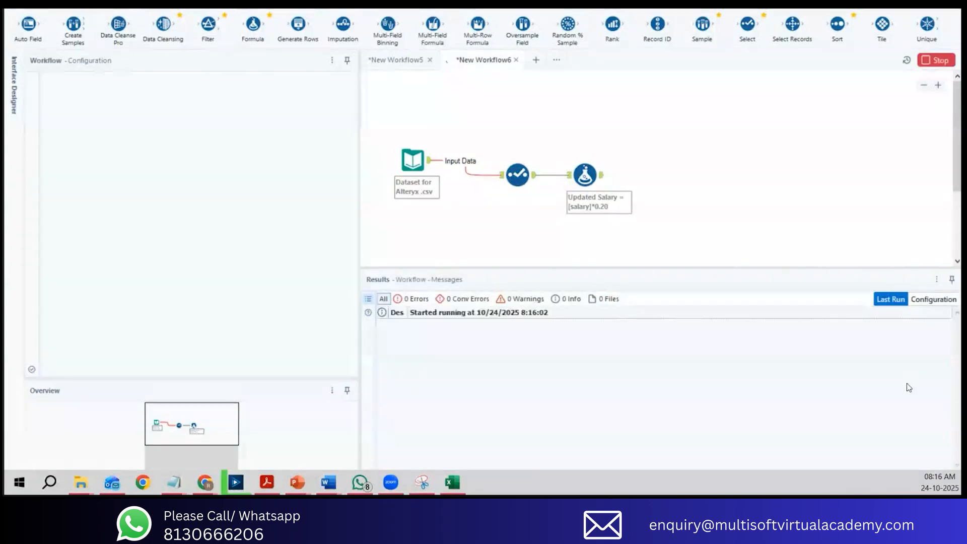
left_click(601, 176)
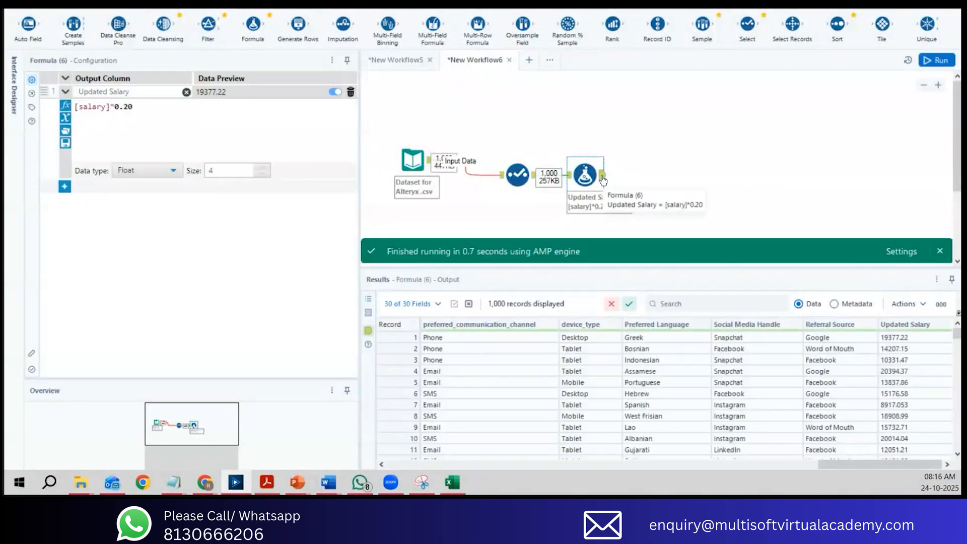
Step: Switch the Updated Salary data type back to Double and rerun the workflow
left_click(166, 172)
left_click_drag(177, 205, 177, 229)
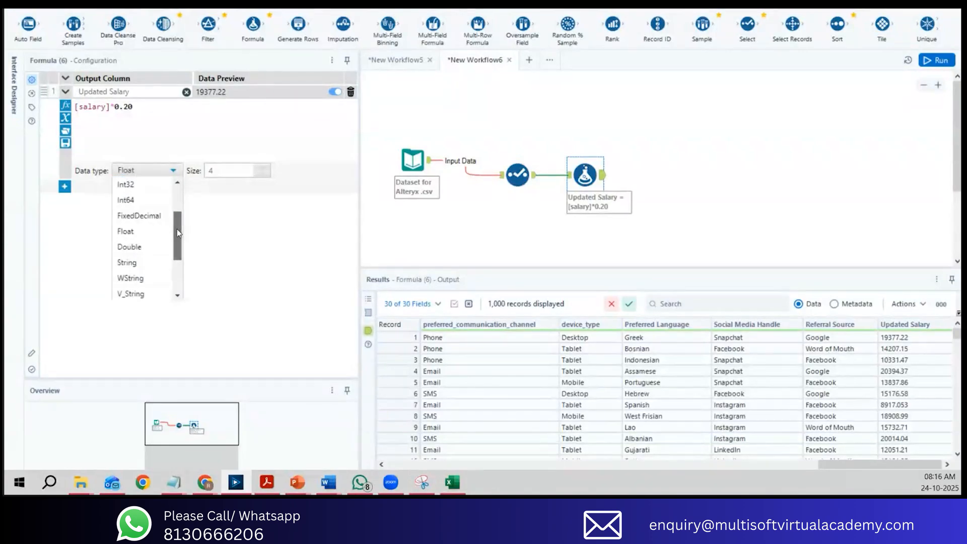
left_click(147, 245)
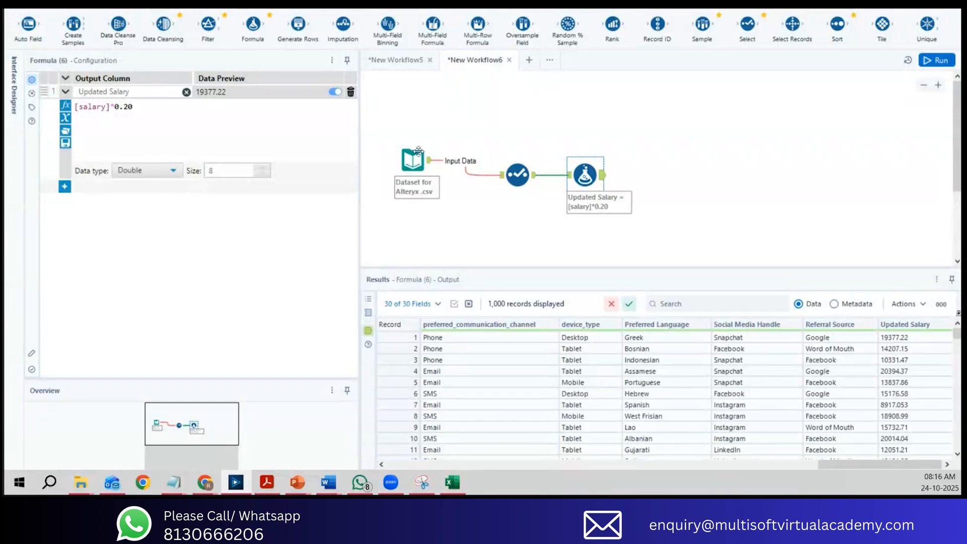
left_click(941, 64)
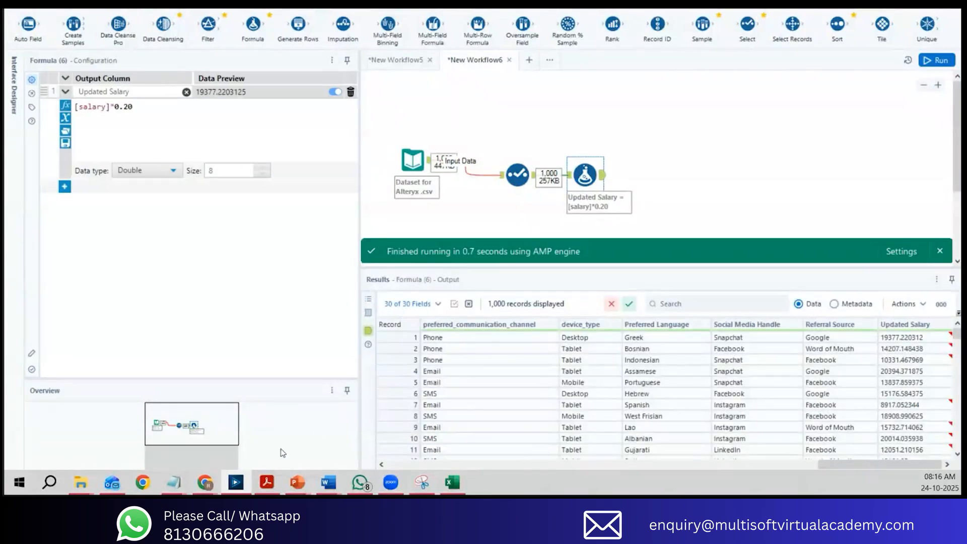
Step: Switch to Chrome and read the numeric data types in the "data type in alteryx" search results, from Byte to Float and Double
left_click(204, 482)
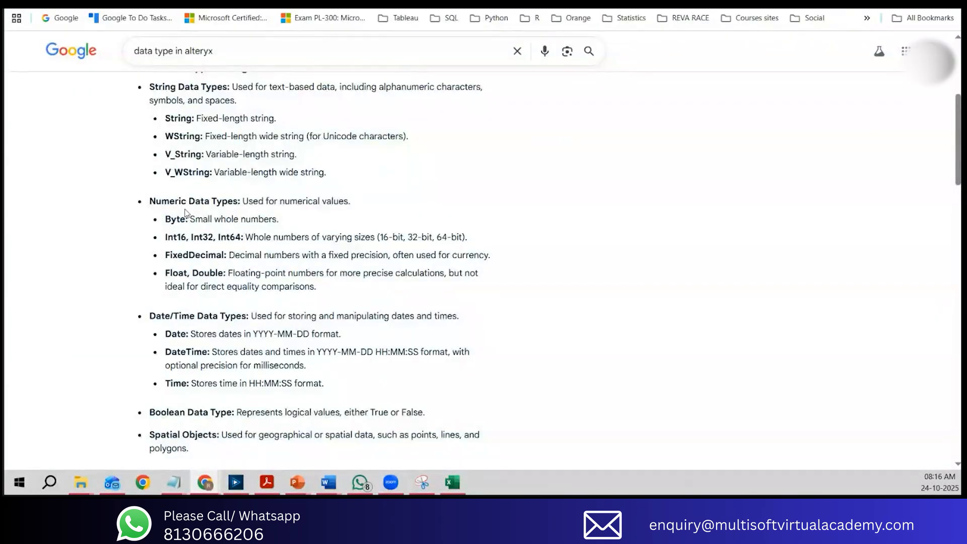
left_click_drag(174, 201, 348, 204)
left_click_drag(171, 219, 275, 218)
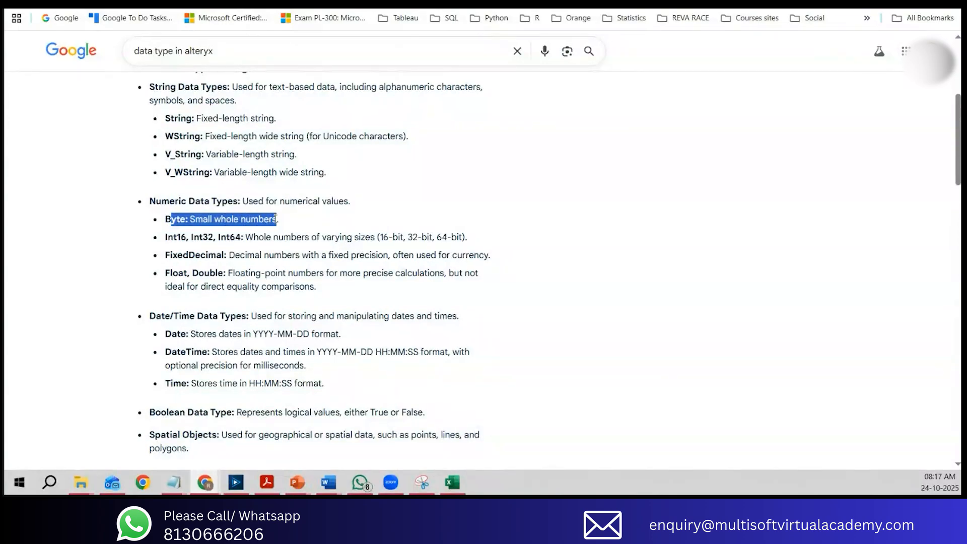
left_click_drag(167, 237, 434, 237)
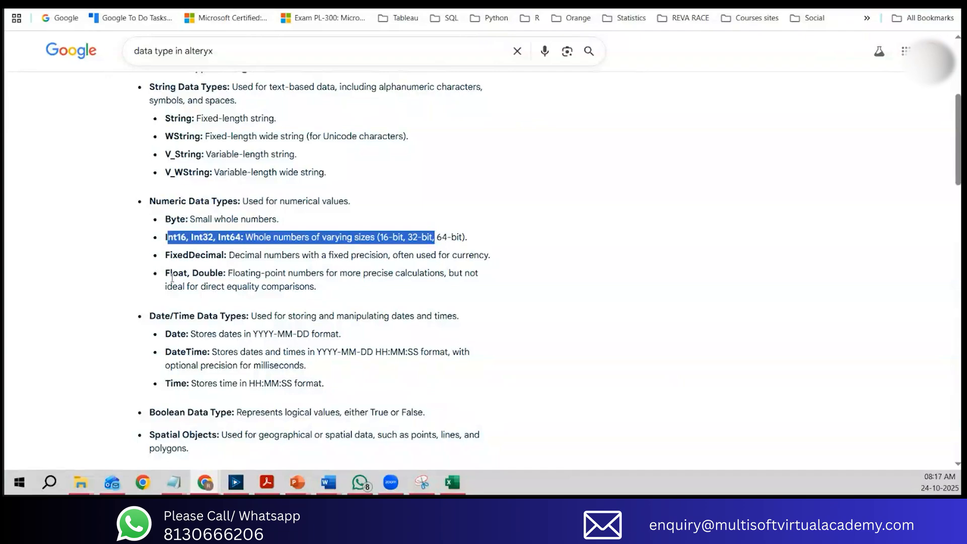
left_click_drag(172, 277, 218, 276)
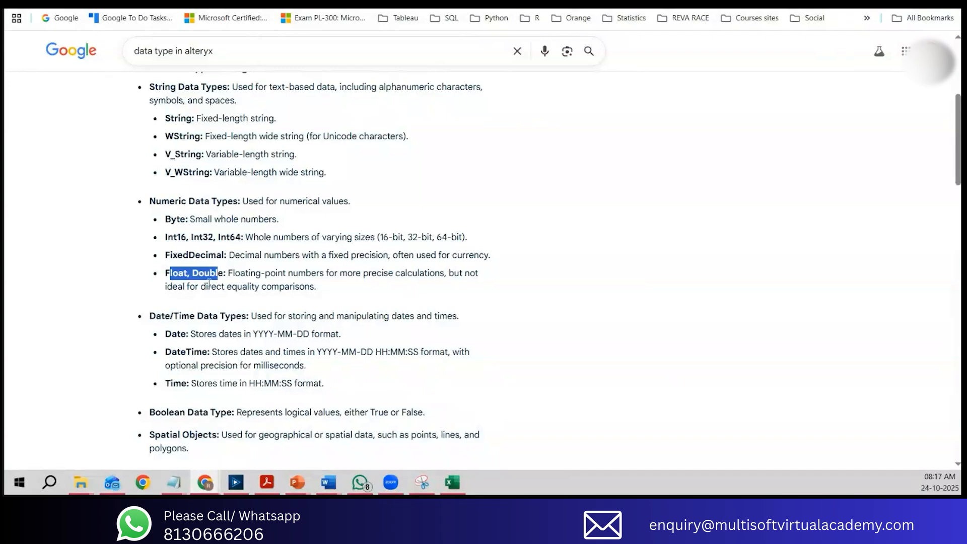
double_click(211, 286)
left_click(172, 273)
left_click_drag(172, 273, 309, 282)
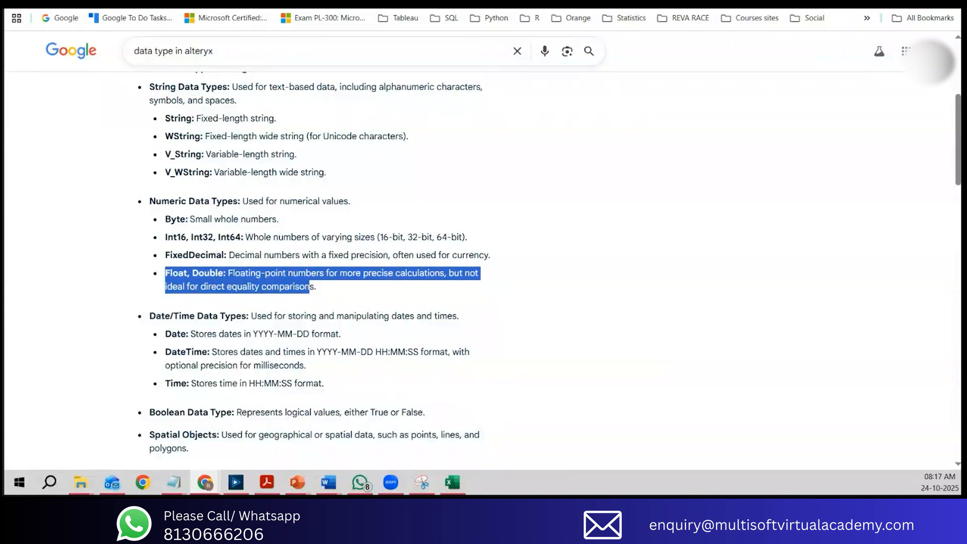
Step: Illustrate decimal numbers such as 25.33 in a blank browser tab and close the tab
key("ctrl+t")
type("25.33")
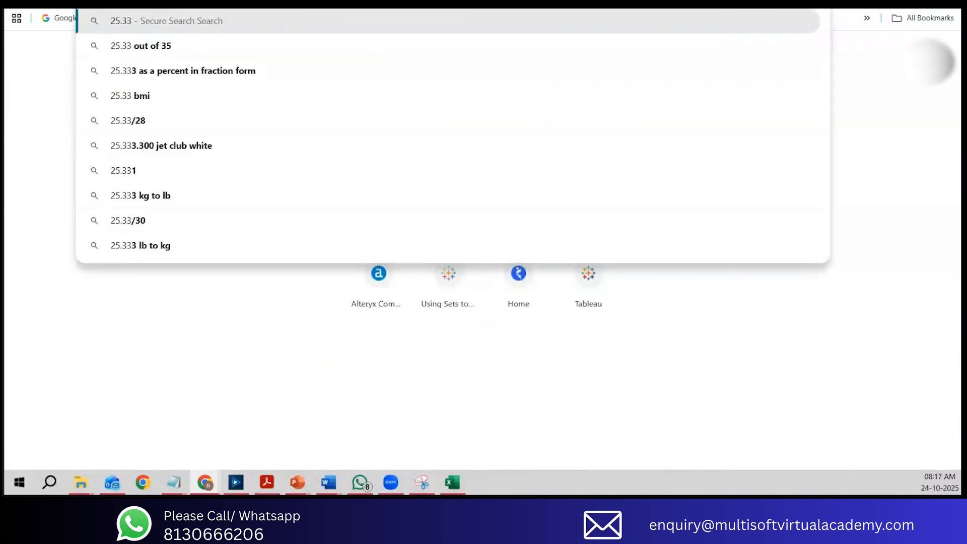
type(". 25")
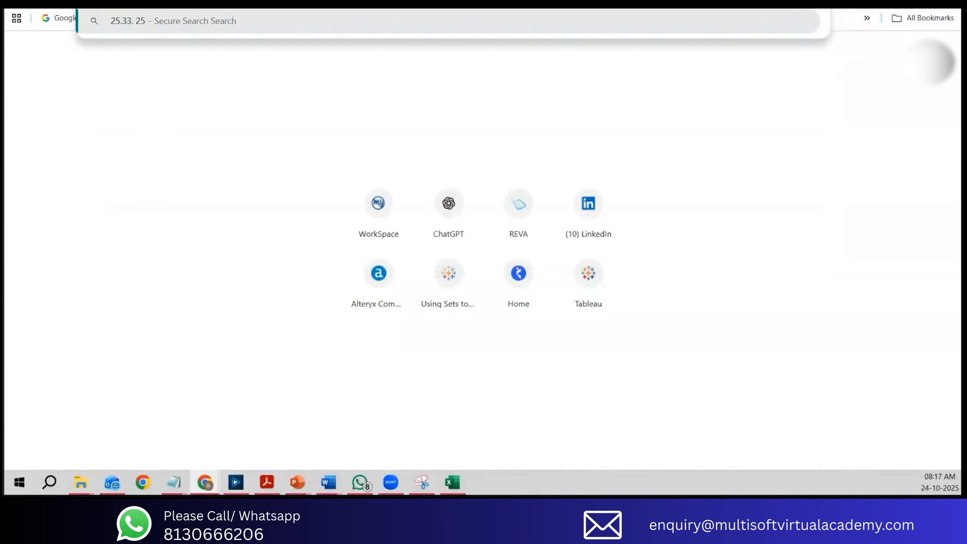
type("0.5")
key("ctrl+w")
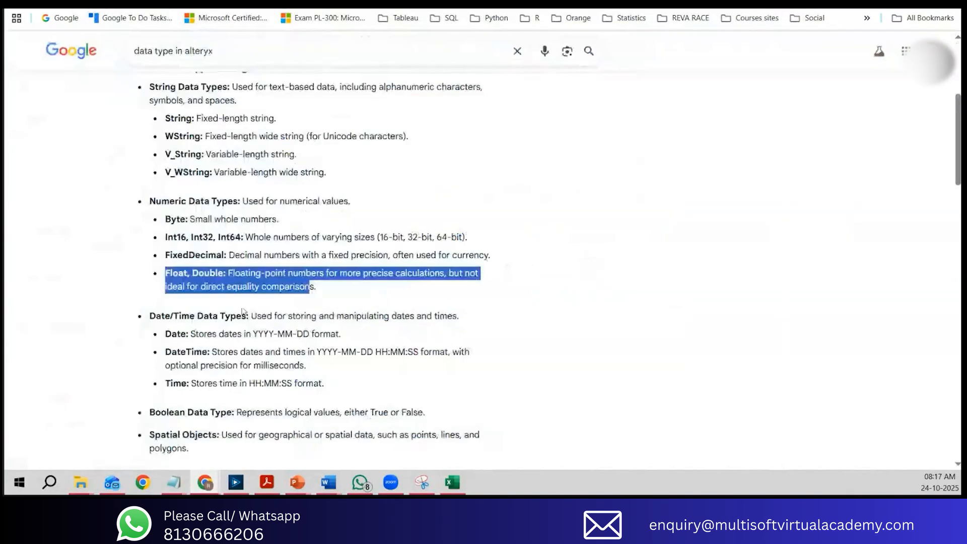
Step: Compare Float and Double in the search results and in the numeric section of Alteryx's Data Types documentation
left_click_drag(168, 273, 191, 273)
double_click(209, 272)
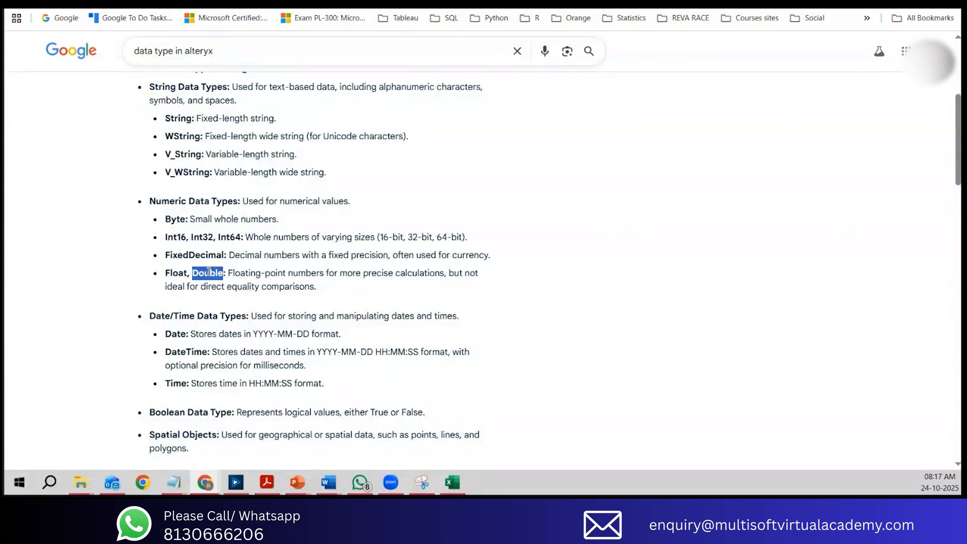
key("ctrl+Tab")
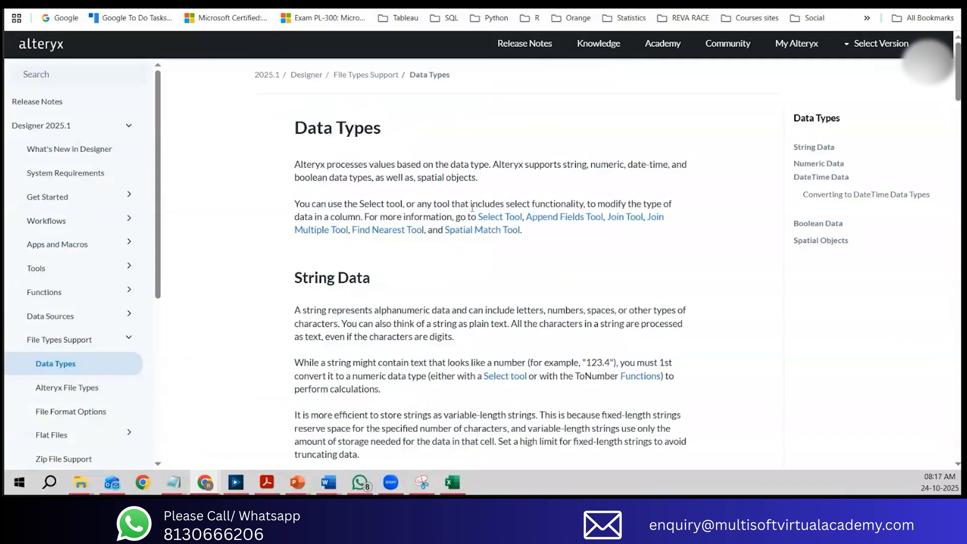
scroll(453, 261, "down", 5)
scroll(454, 260, "down", 1)
scroll(453, 259, "down", 10)
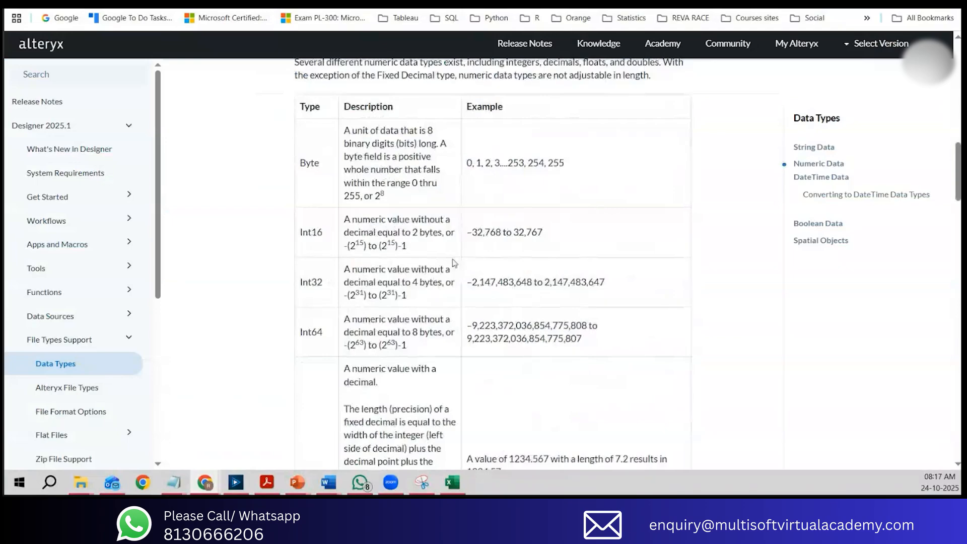
scroll(454, 263, "down", 7)
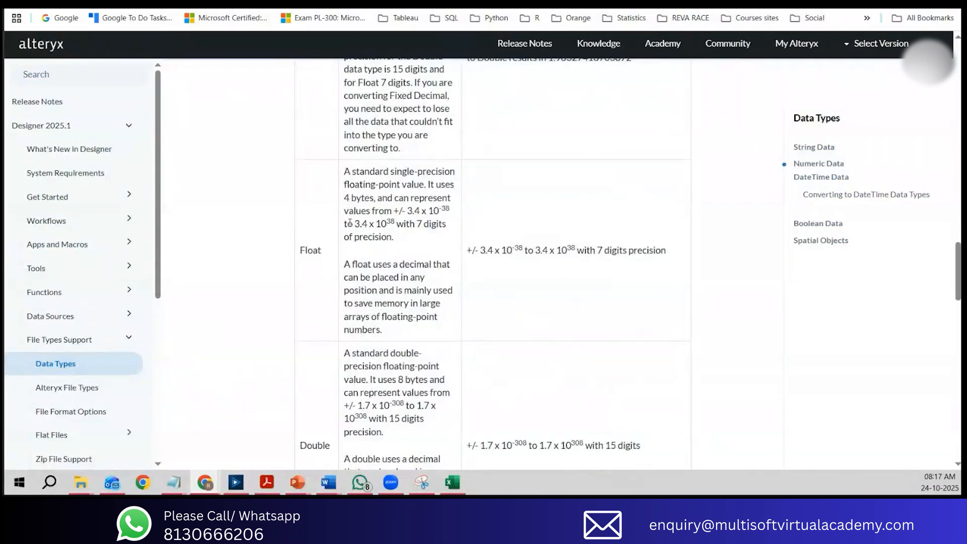
scroll(350, 223, "down", 5)
scroll(346, 117, "up", 3)
left_click_drag(344, 108, 379, 136)
left_click_drag(345, 285, 429, 318)
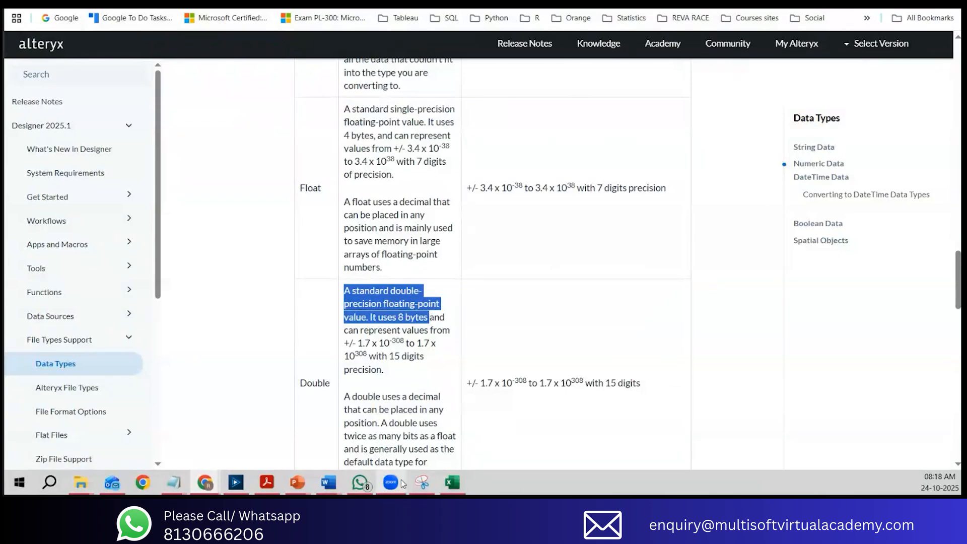
Step: Switch to Alteryx Designer, set the Updated Salary data type to Float and rerun the workflow
left_click(236, 483)
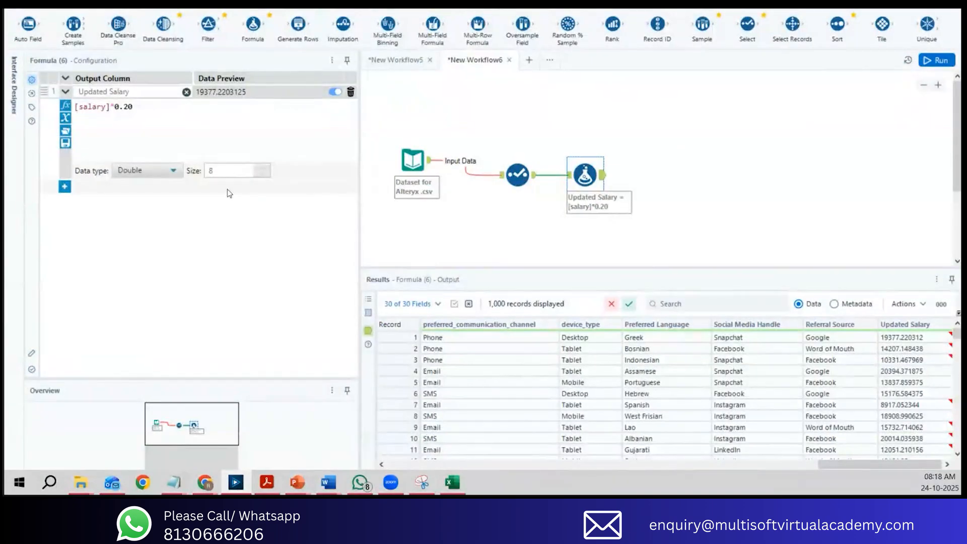
mouse_move(890, 344)
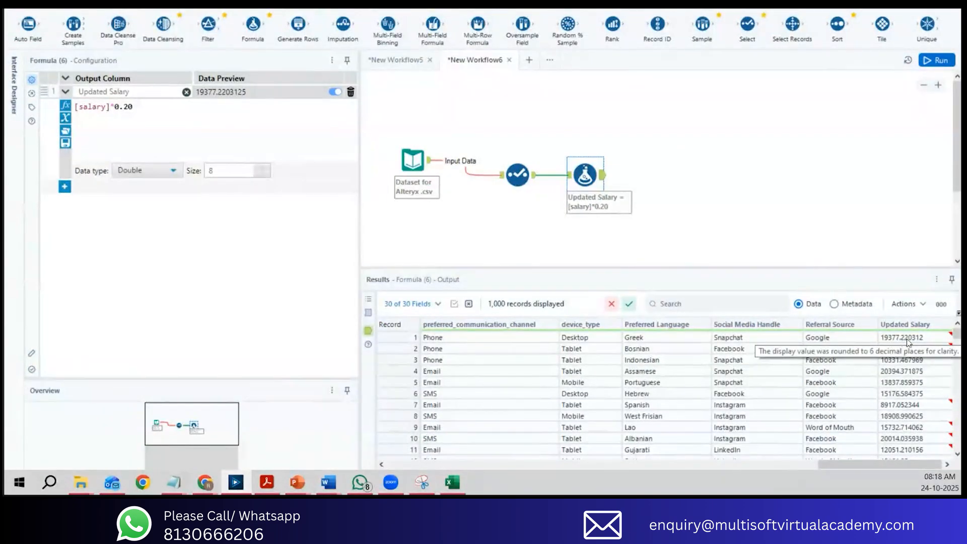
left_click(135, 172)
left_click(126, 278)
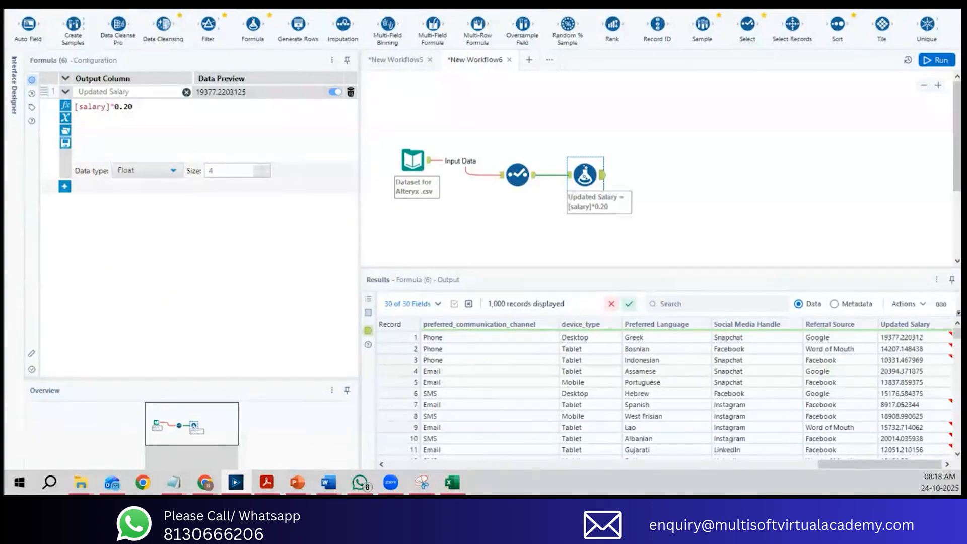
left_click(936, 61)
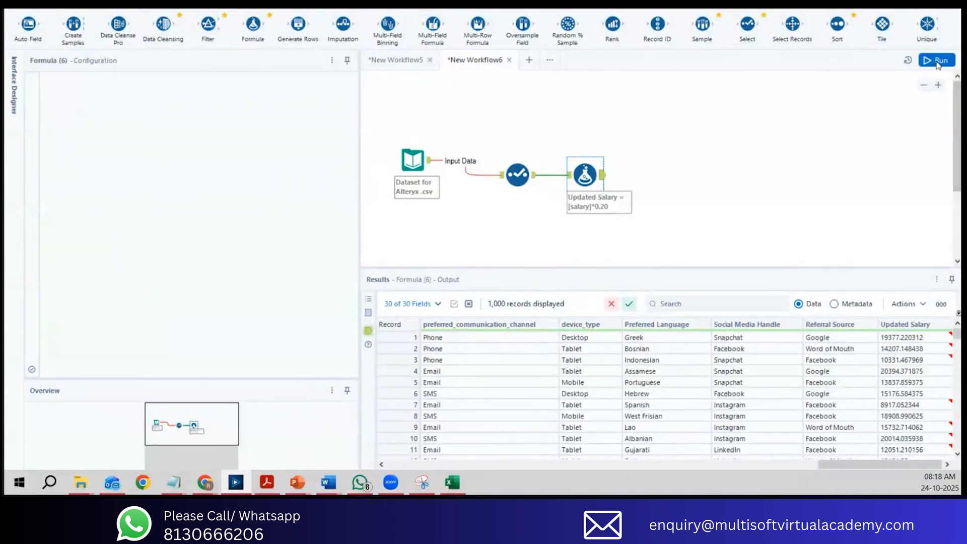
left_click(937, 61)
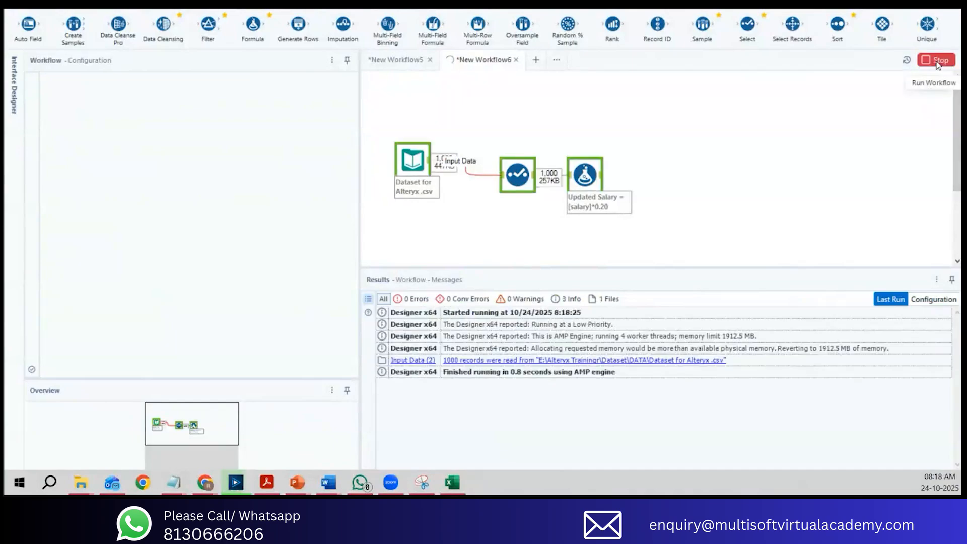
Step: Compare the Formula tool's input and output data and examine the Updated Salary values in the output
left_click(603, 180)
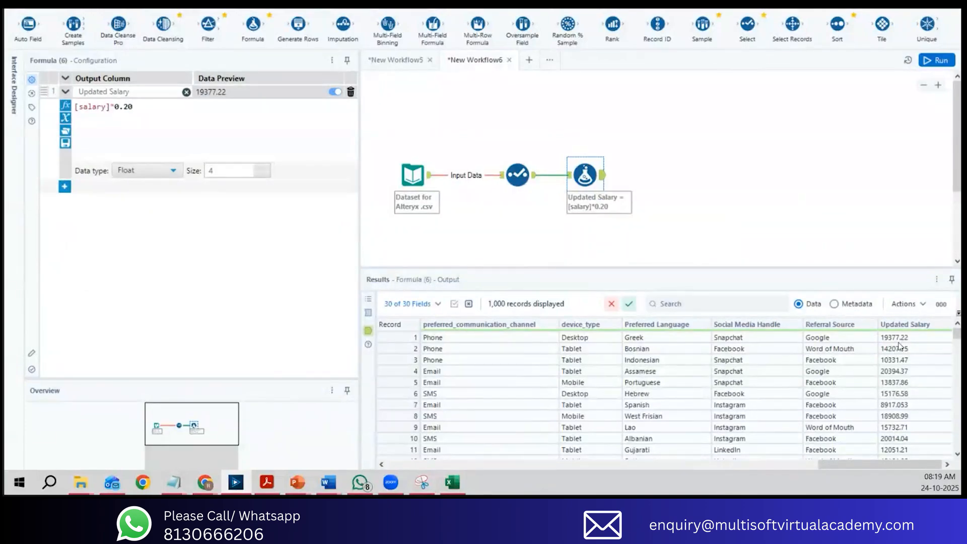
left_click(369, 313)
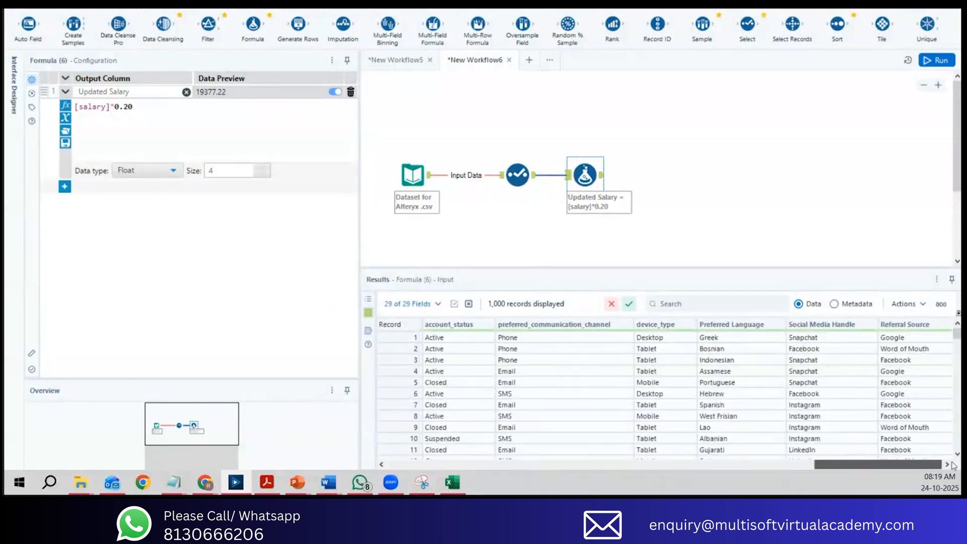
left_click(602, 175)
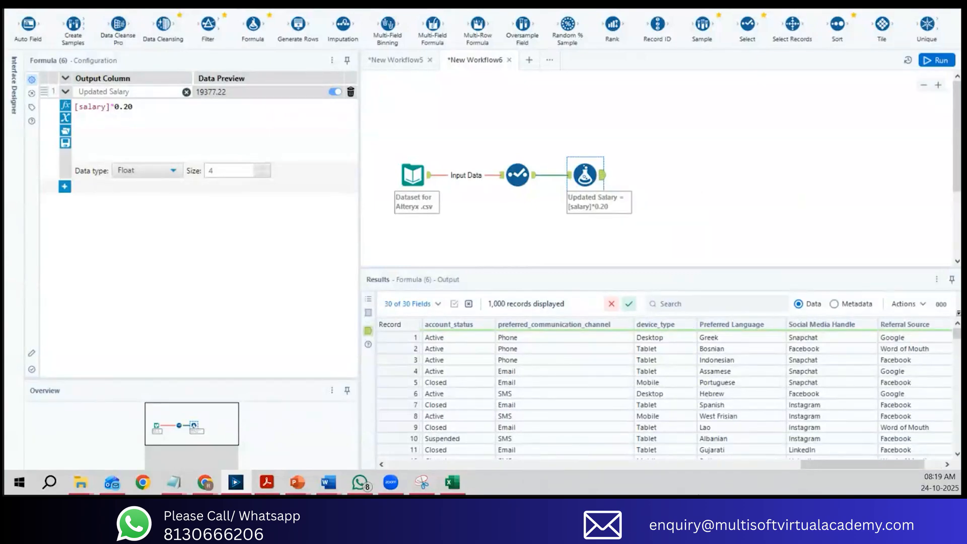
left_click_drag(836, 464, 855, 464)
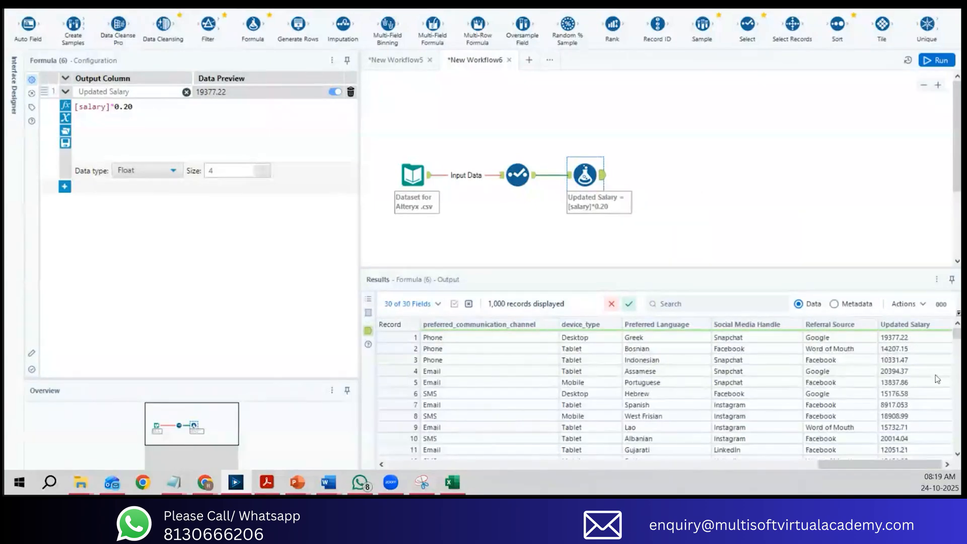
left_click(910, 339)
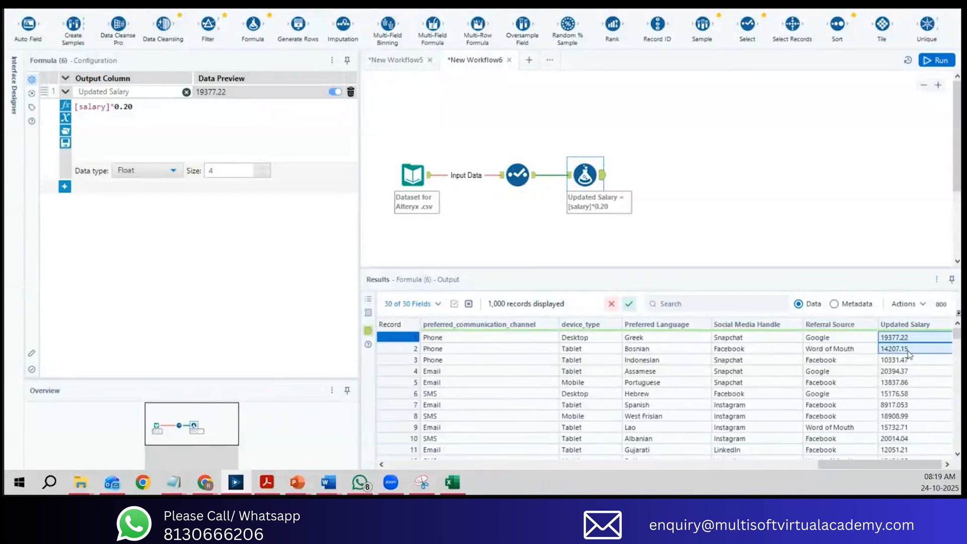
Step: Set the Updated Salary data type to Double, rerun the workflow and inspect the first record's Updated Salary value
left_click(146, 172)
scroll(135, 274, "down", 3)
left_click(143, 188)
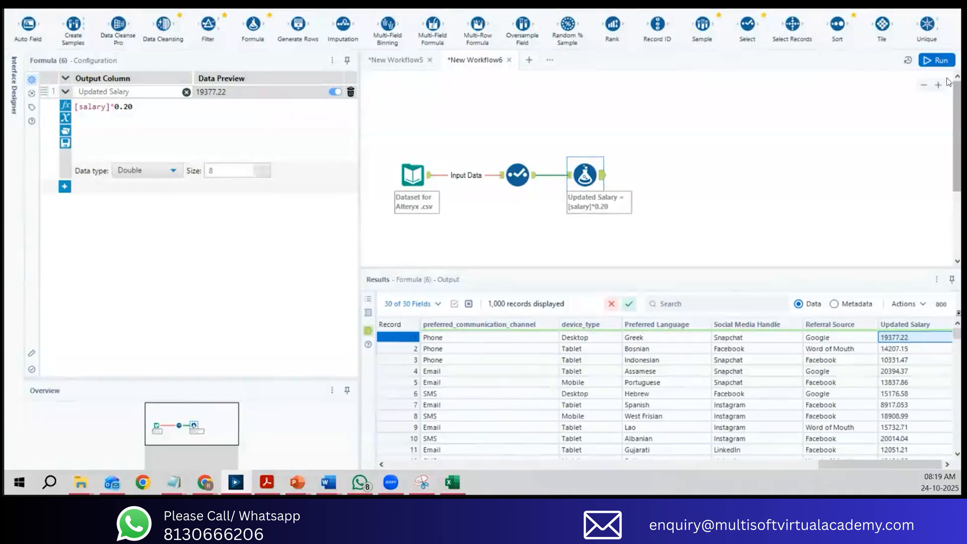
left_click(936, 60)
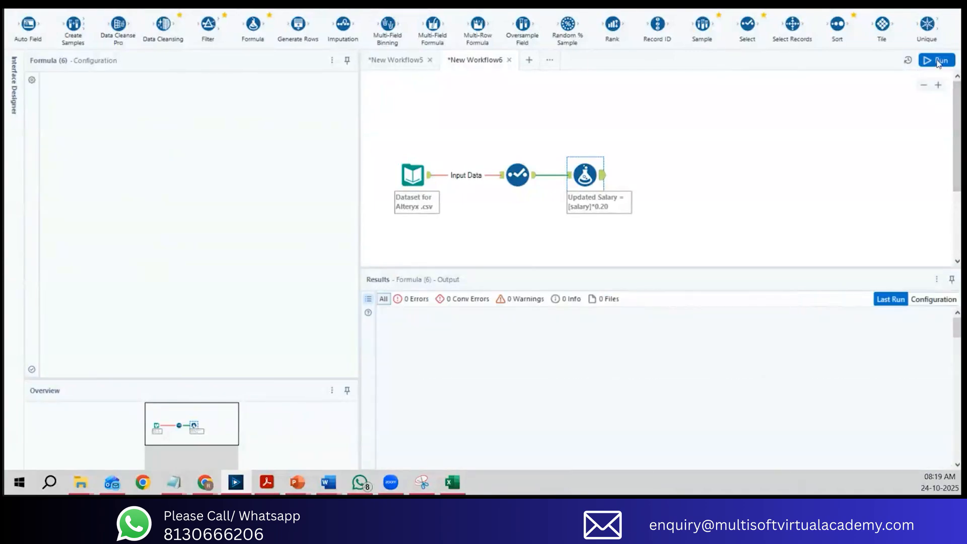
left_click(602, 177)
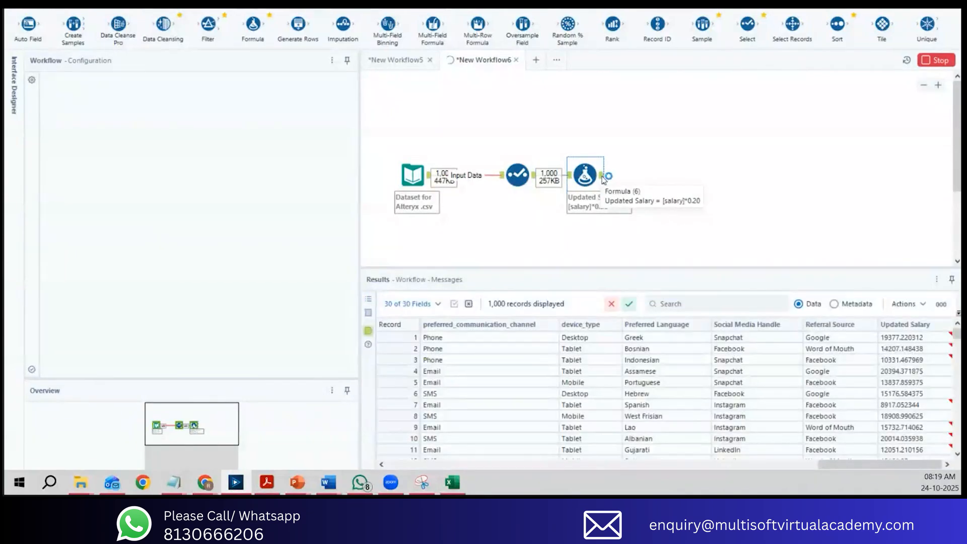
left_click(913, 341)
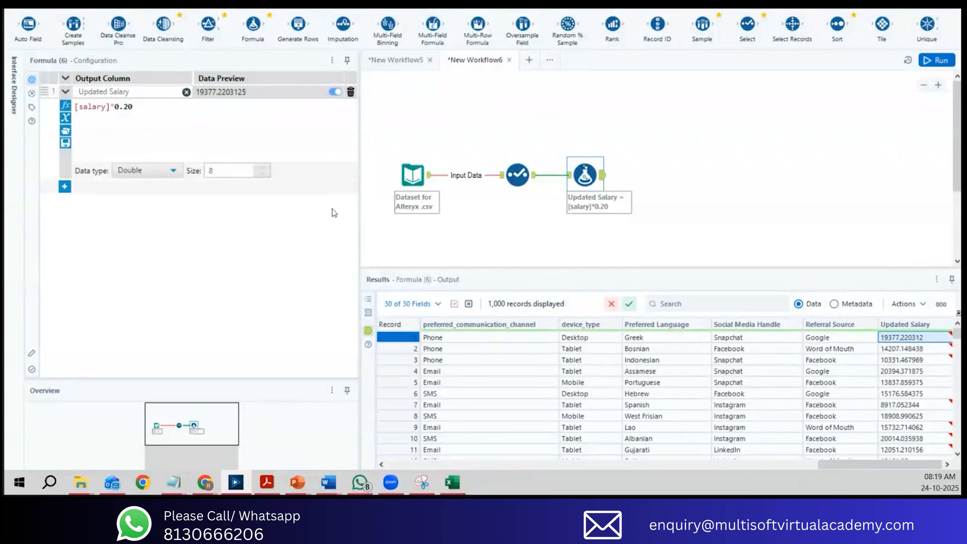
Step: Change the Updated Salary data type to Float and rerun the workflow
left_click(153, 174)
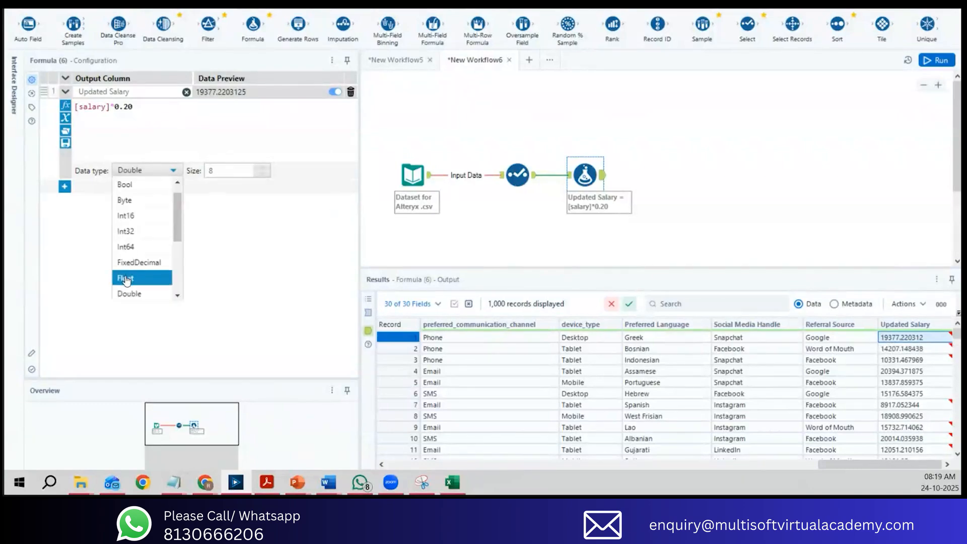
left_click(126, 277)
left_click(935, 61)
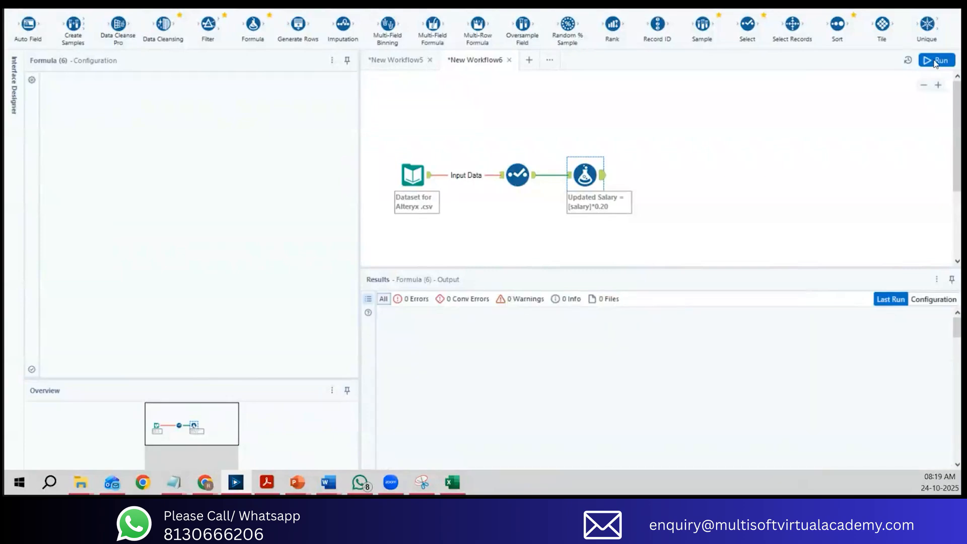
left_click(935, 61)
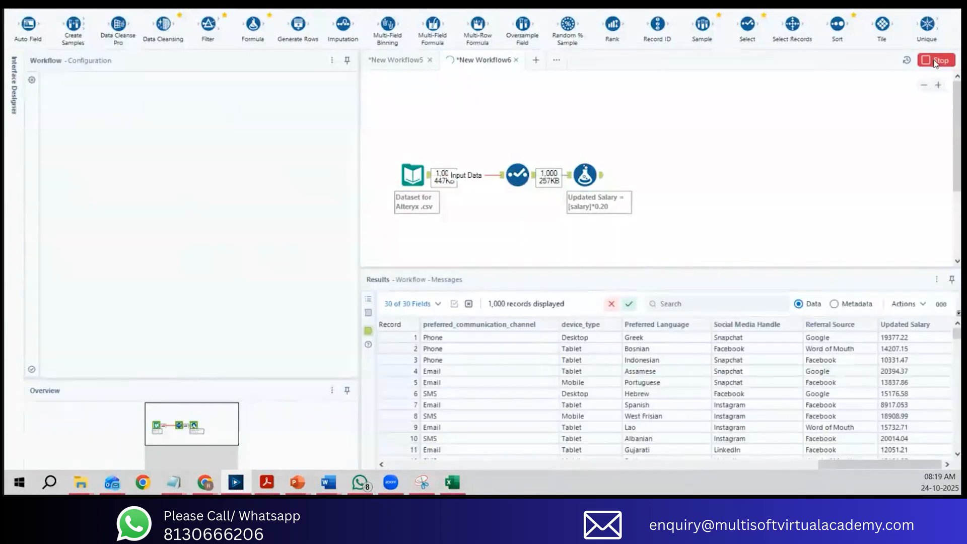
Step: Switch to Chrome and review the numeric types in Alteryx's Data Types documentation, including the Float and Double descriptions
mouse_move(206, 485)
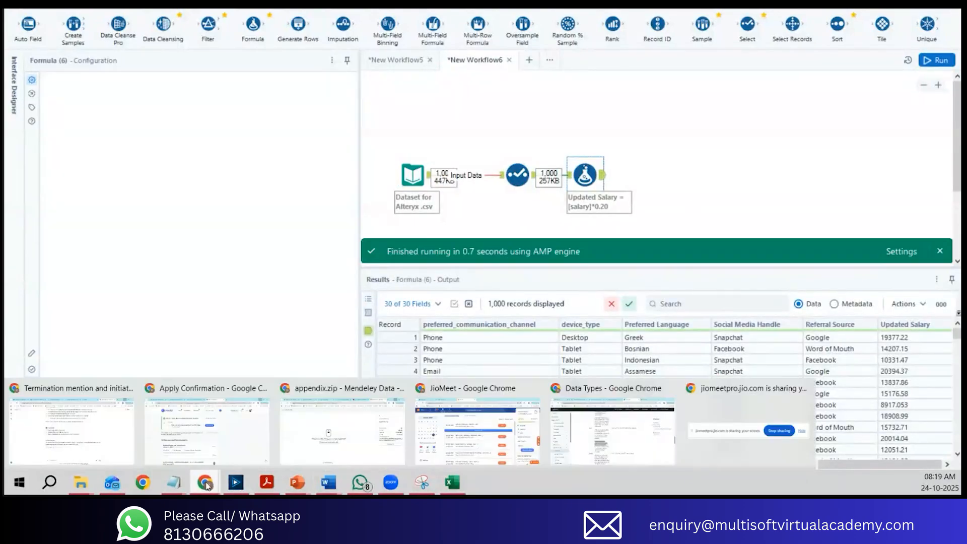
left_click(609, 437)
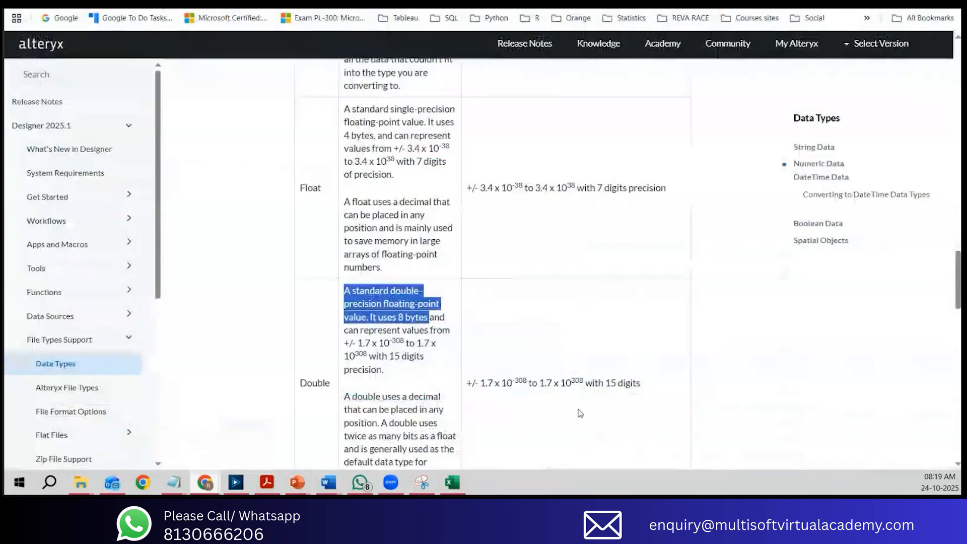
scroll(579, 409, "up", 10)
scroll(579, 409, "up", 10)
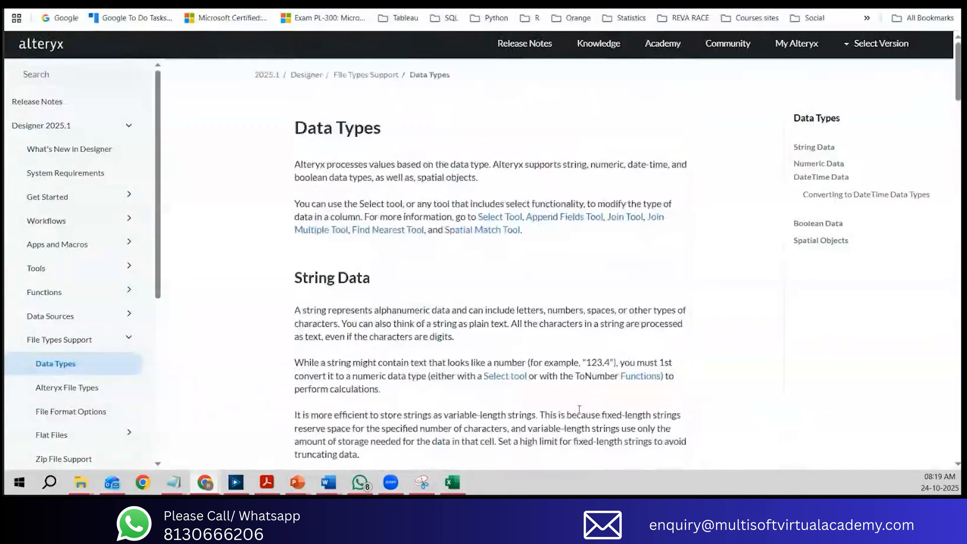
scroll(579, 409, "down", 15)
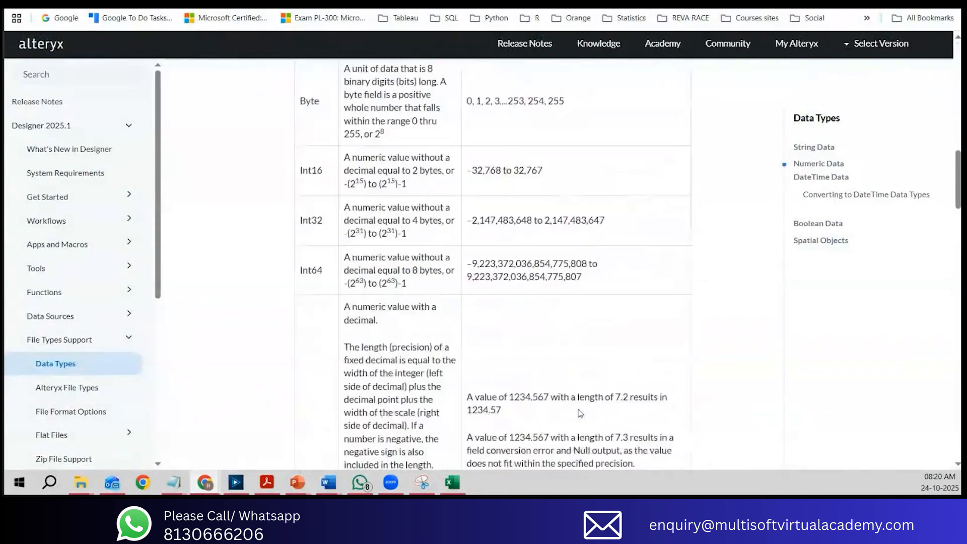
scroll(580, 413, "down", 6)
left_click_drag(344, 291, 428, 317)
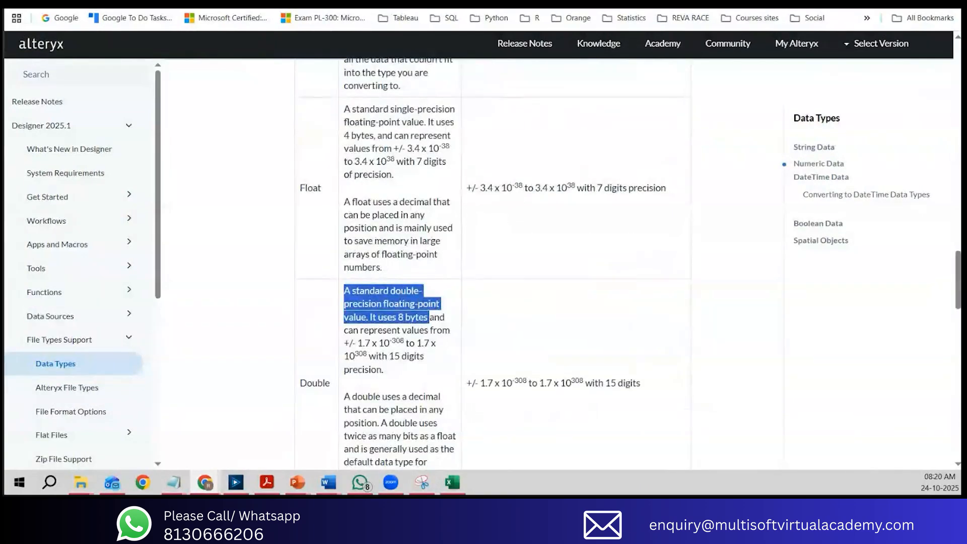
scroll(693, 322, "down", 6)
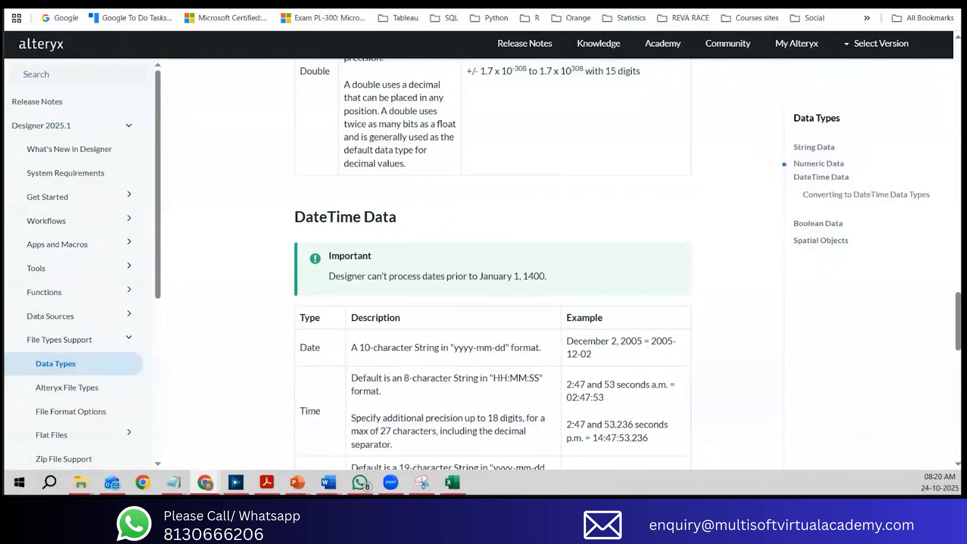
Step: Return to Alteryx Designer, move the Input Data tool closer to the Select tool and shift all three workflow tools slightly together
key("alt+Tab")
left_click_drag(414, 103, 656, 104)
left_click(418, 177)
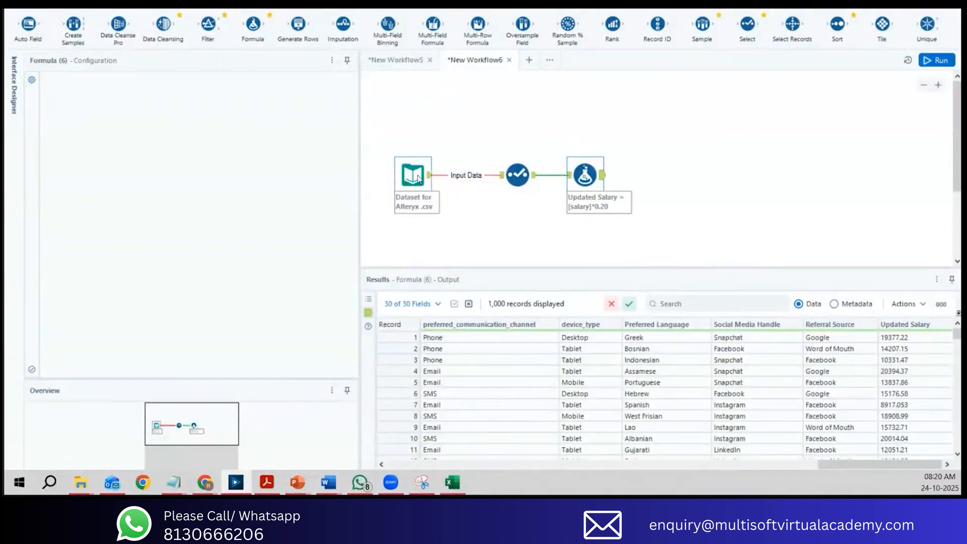
mouse_move(422, 177)
left_mouse_down()
mouse_move(437, 170)
mouse_move(429, 173)
left_mouse_up()
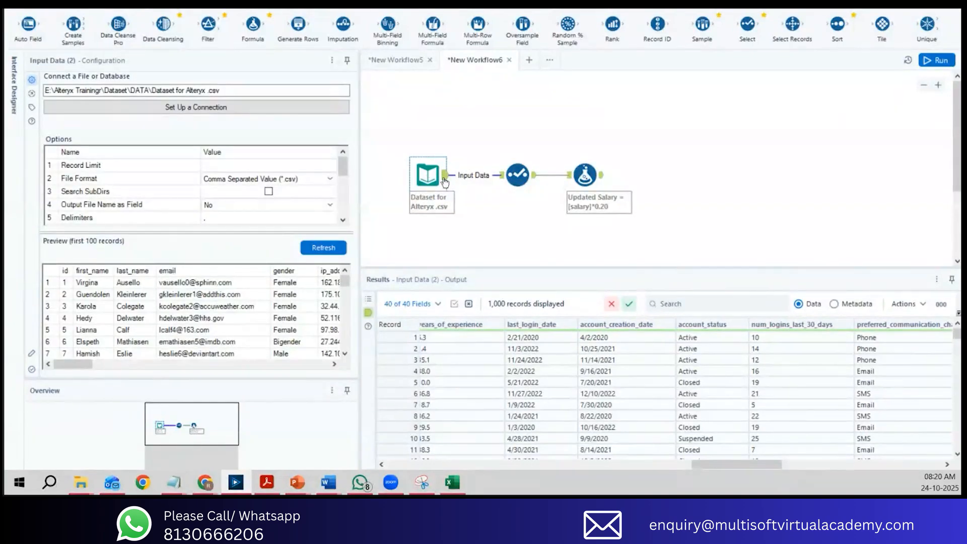
left_click_drag(392, 132, 635, 195)
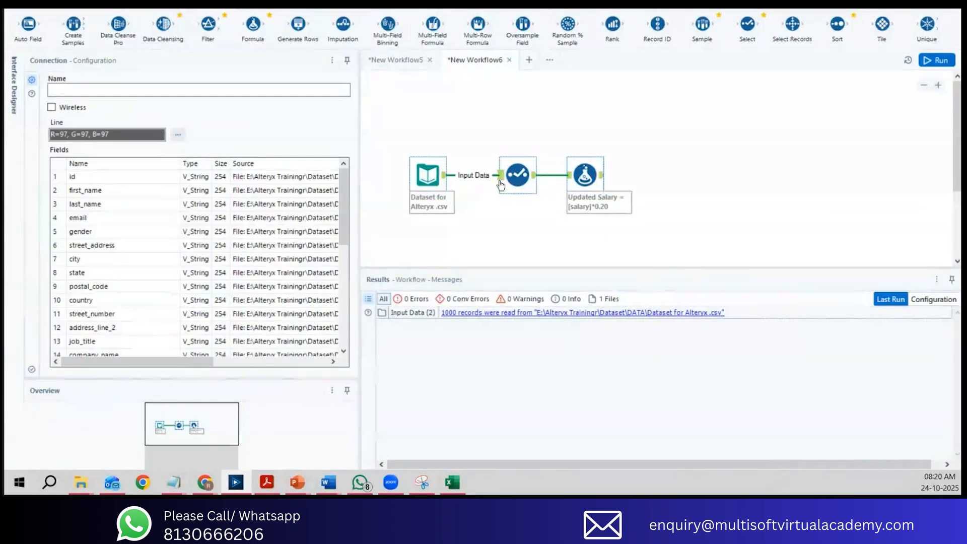
left_click_drag(508, 176, 500, 176)
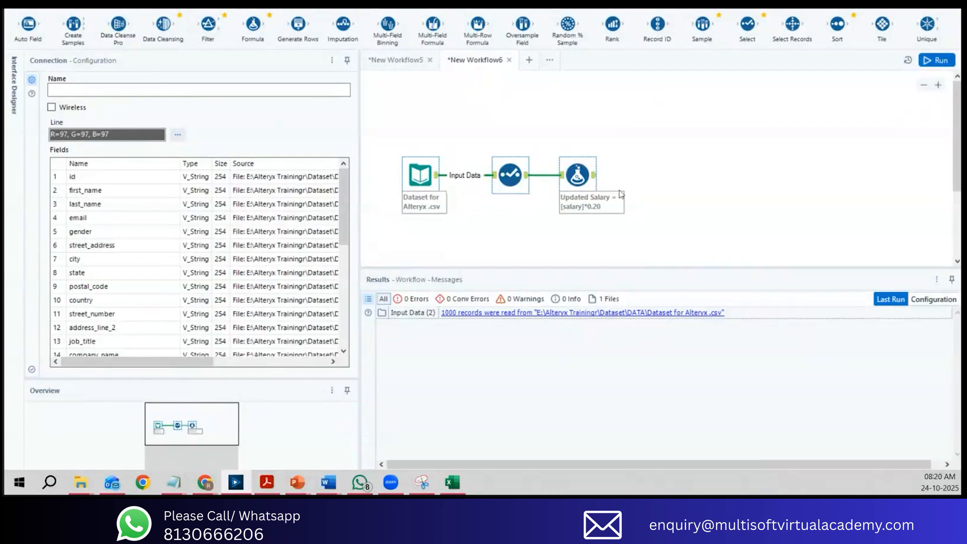
key("ctrl+r")
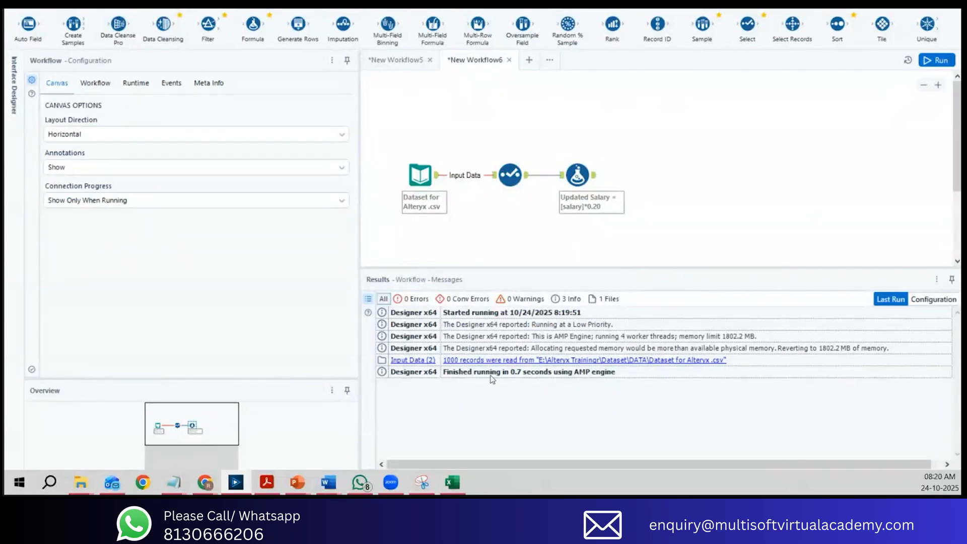
Step: Switch to the course outline PDF and highlight the Split Data topic under Module 3
left_click(267, 482)
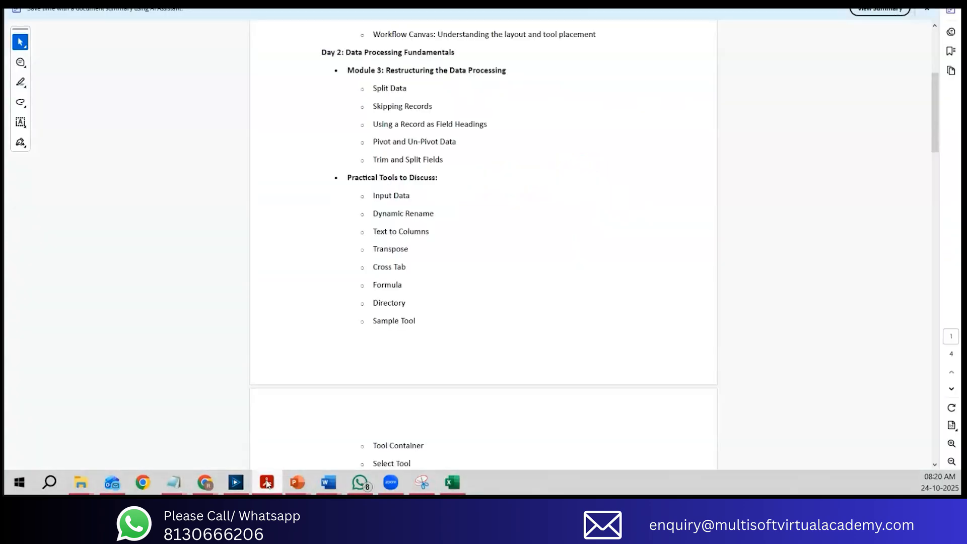
scroll(453, 178, "up", 1)
left_click_drag(373, 115, 421, 113)
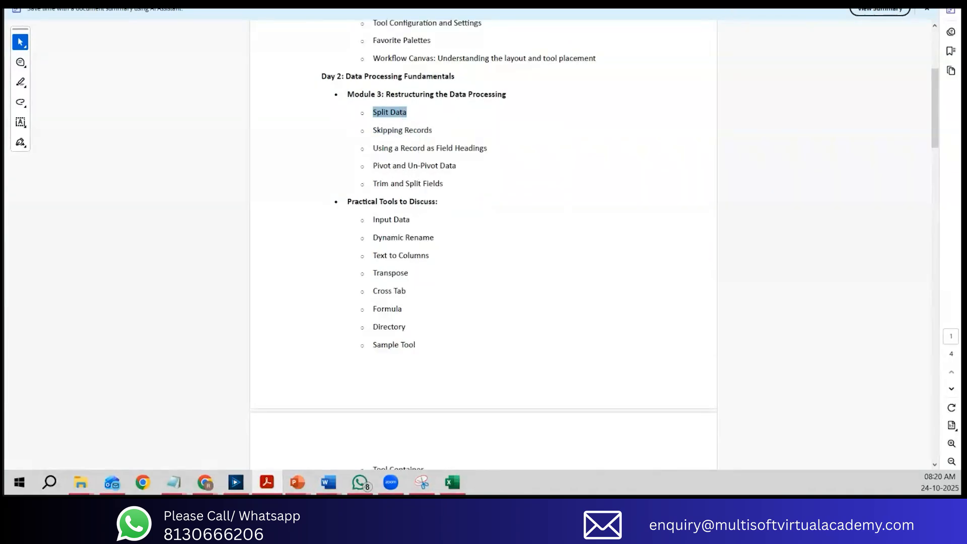
Step: Return to Alteryx Designer, check employment_status in the Formula output and add a Filter tool connected after the Formula tool
key("alt+Tab")
left_click(594, 177)
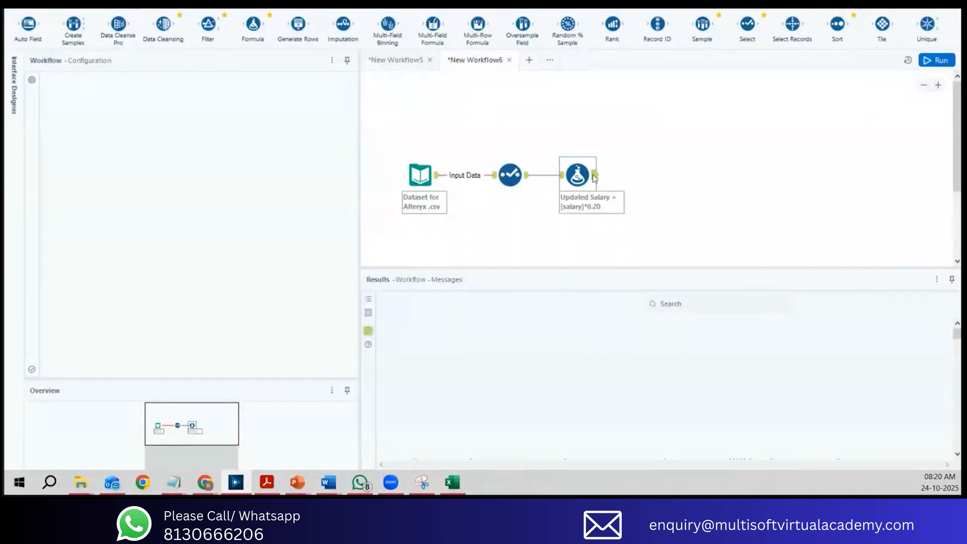
left_click_drag(506, 471, 748, 460)
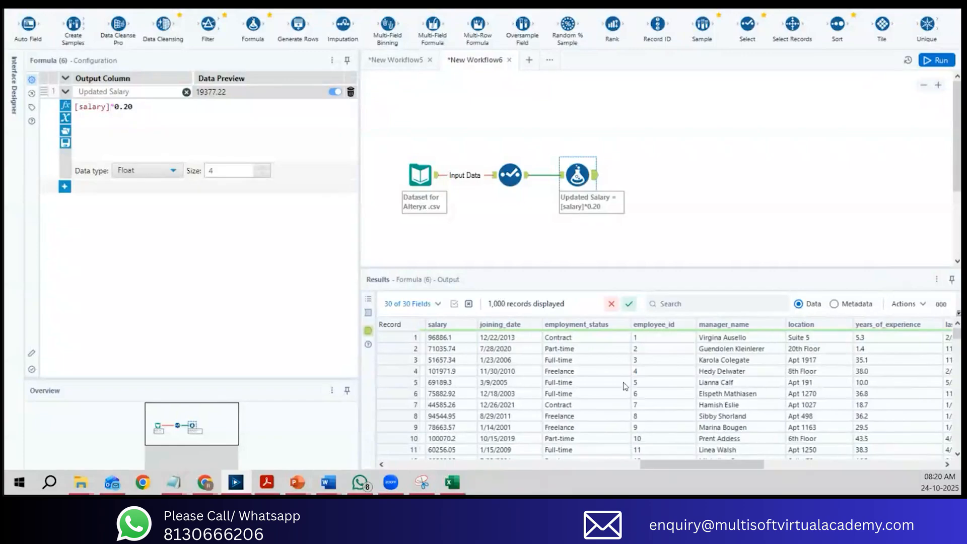
mouse_move(563, 339)
left_mouse_down()
mouse_move(560, 443)
mouse_move(572, 346)
left_mouse_up()
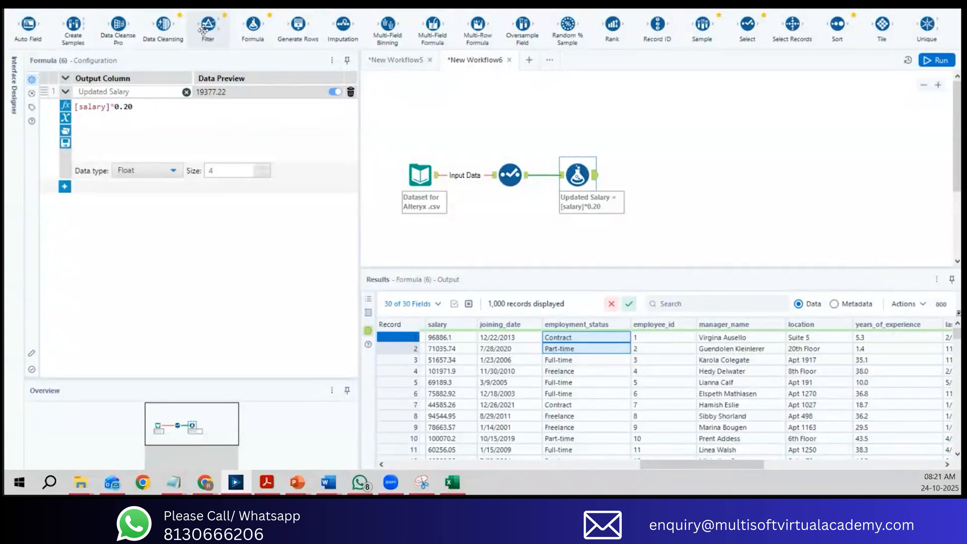
mouse_move(203, 30)
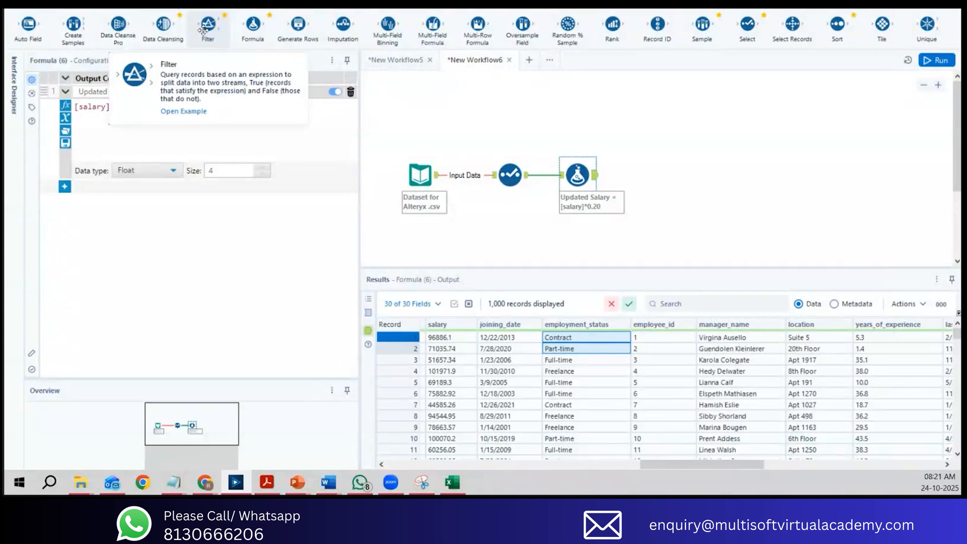
left_click_drag(203, 31, 650, 171)
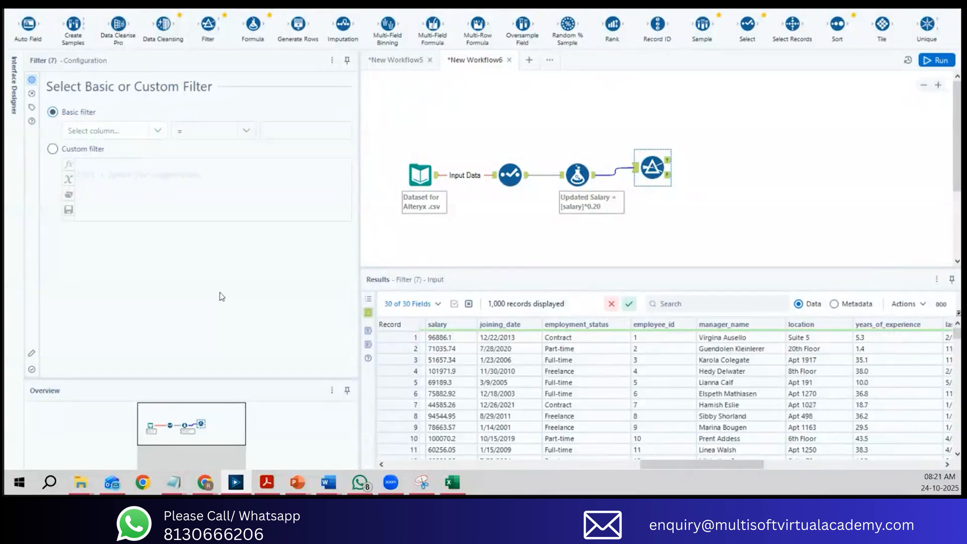
Step: Look over the Select and Formula tool configurations and return to the Filter tool's configuration
left_click(526, 180)
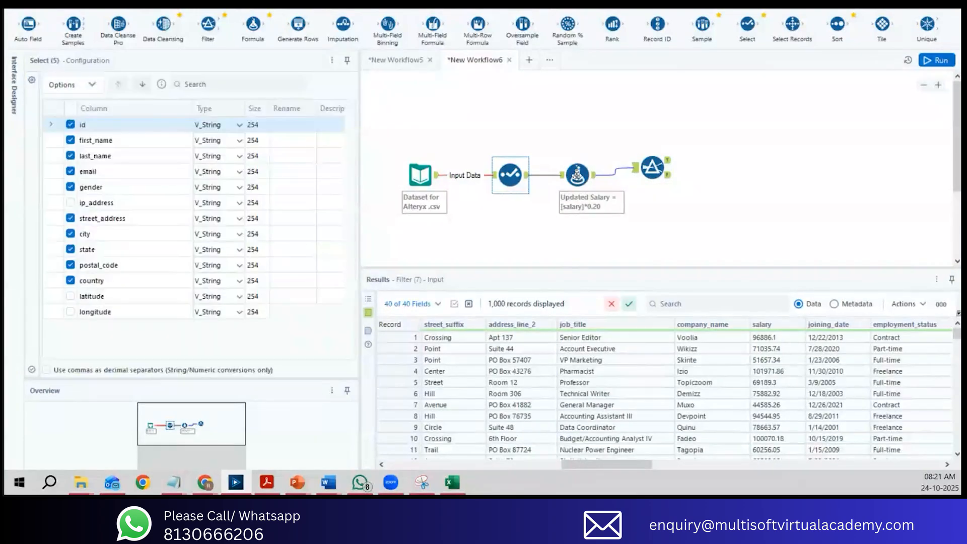
left_click(580, 179)
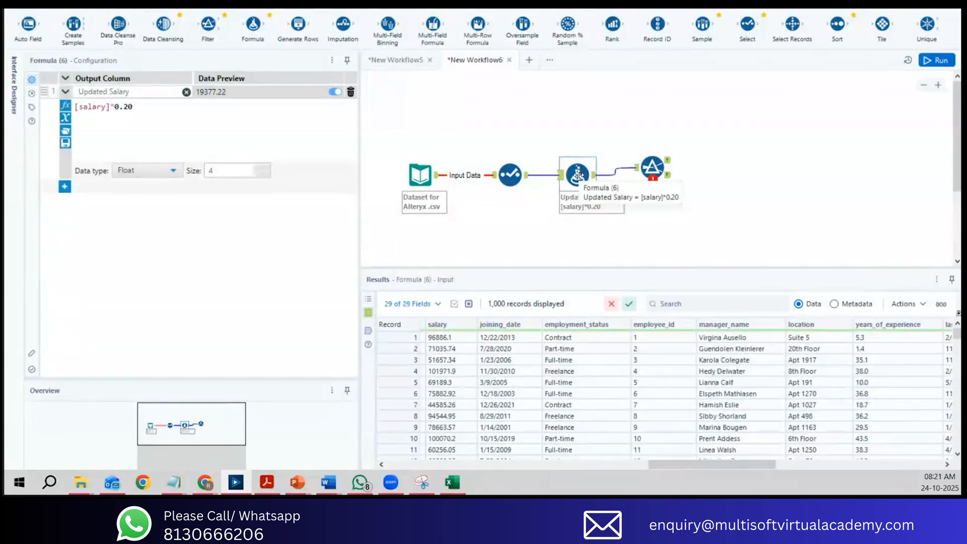
left_click(650, 164)
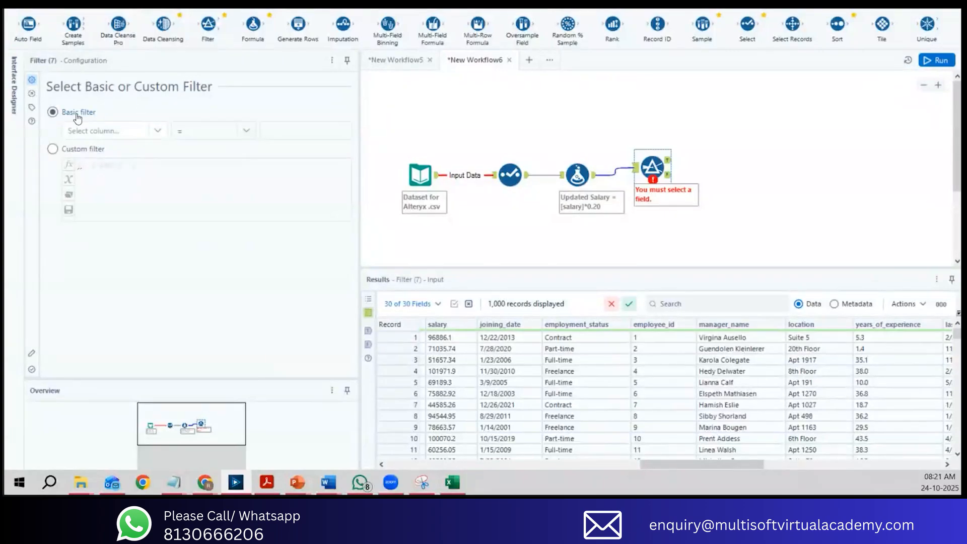
Step: Set the Filter tool's basic filter to keep records where employment_status Equals Full-time
left_click(158, 132)
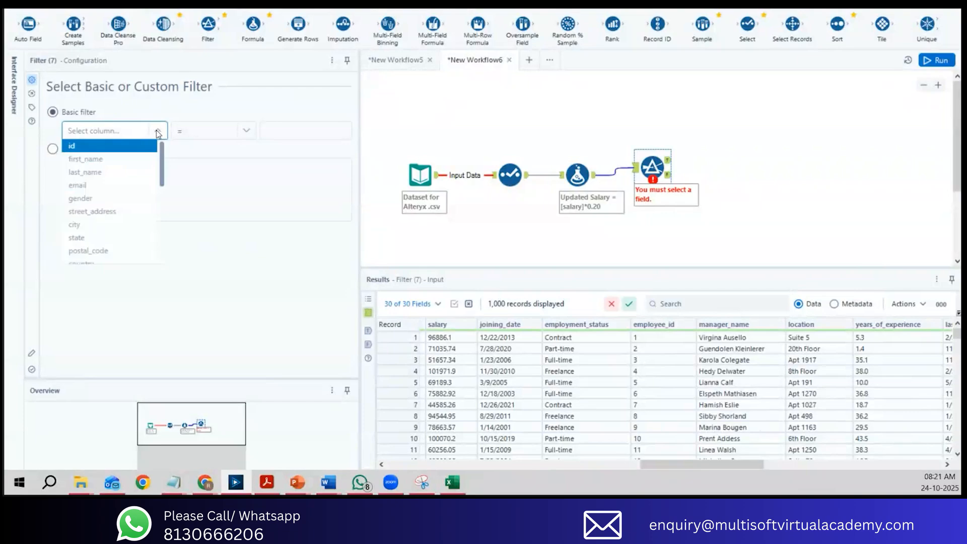
left_click_drag(164, 152, 155, 213)
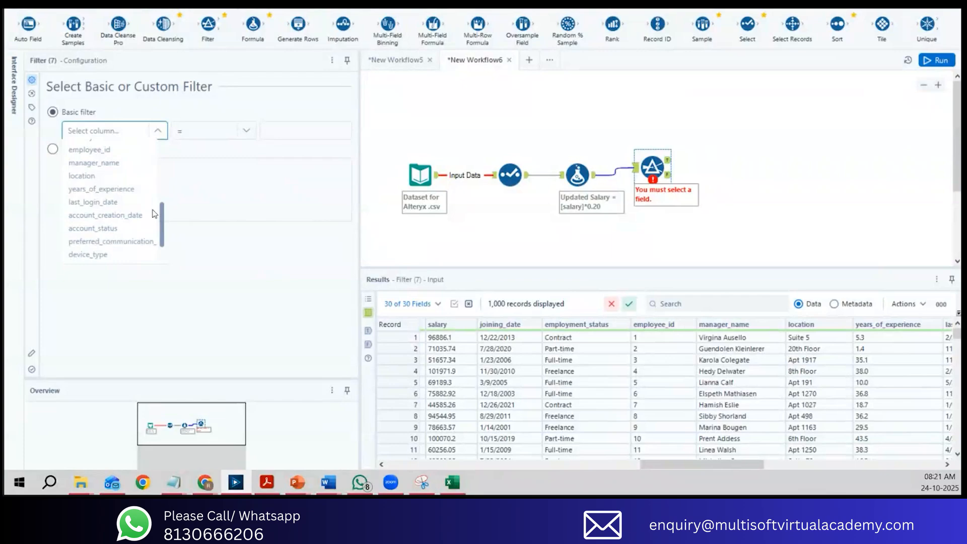
scroll(154, 214, "up", 2)
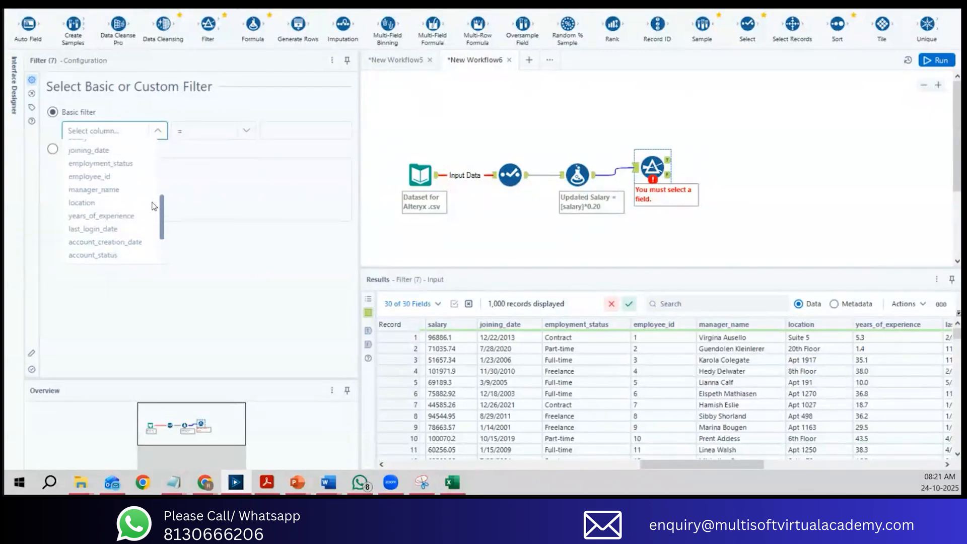
left_click(141, 183)
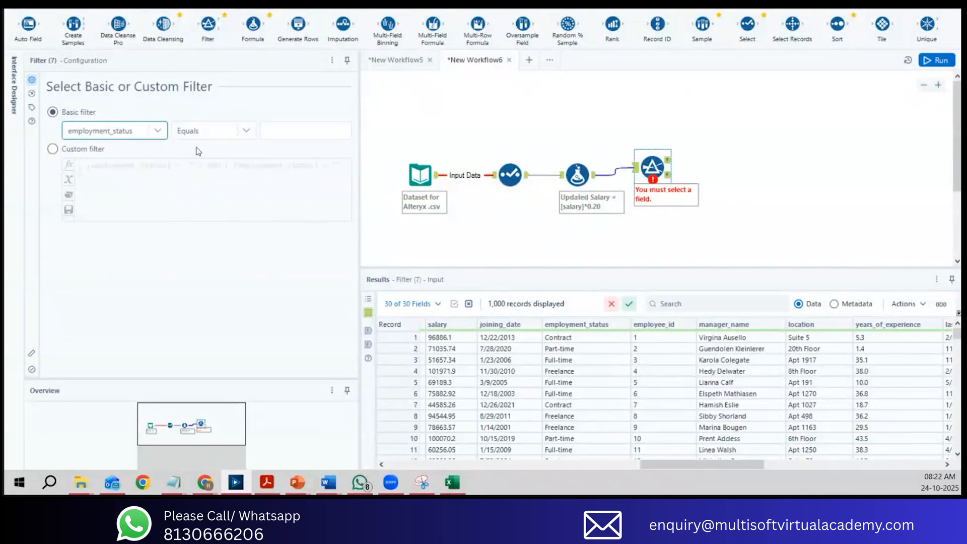
left_click(310, 139)
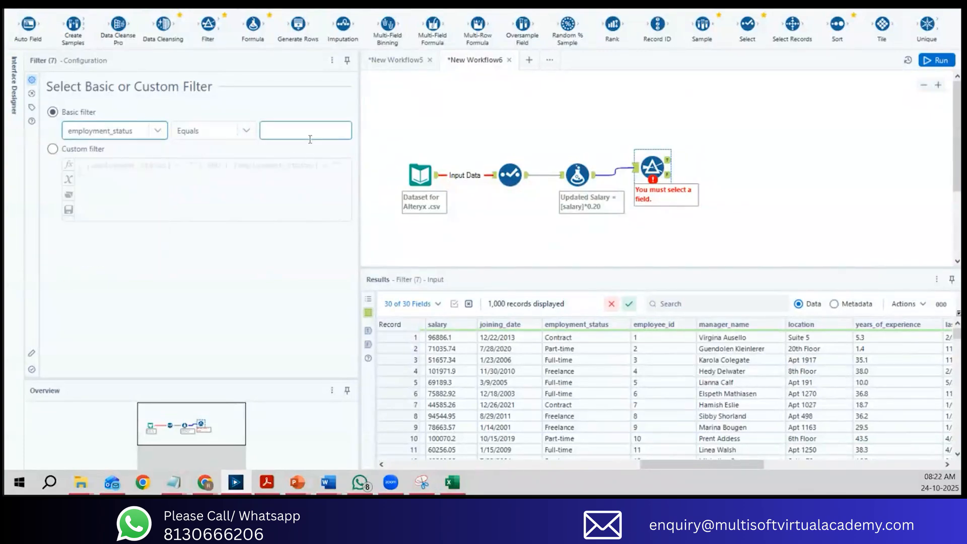
left_click_drag(681, 465, 681, 465)
left_click(282, 135)
type("Fu")
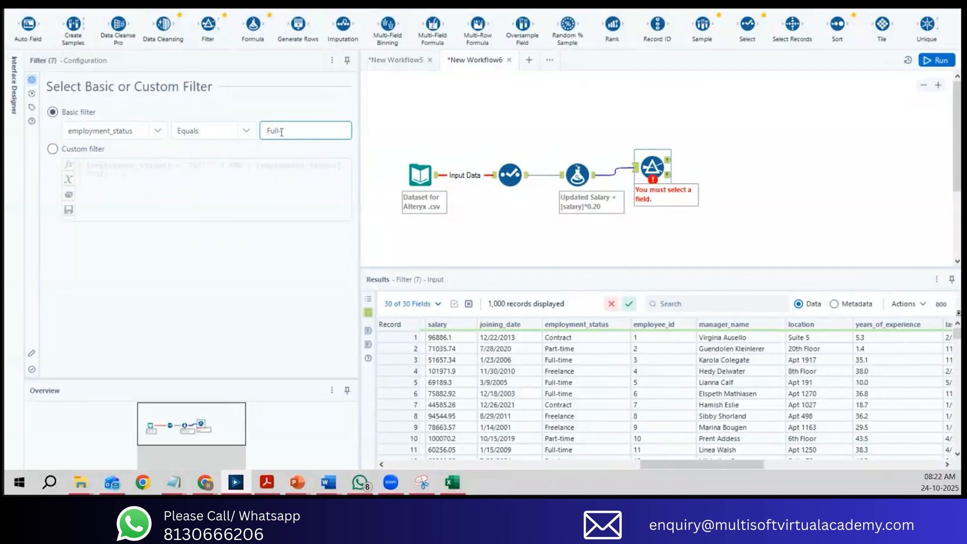
type("ll-time")
Step: Browse the basic filter's available columns and comparison operators, and choose Equals as the operator
left_click(161, 133)
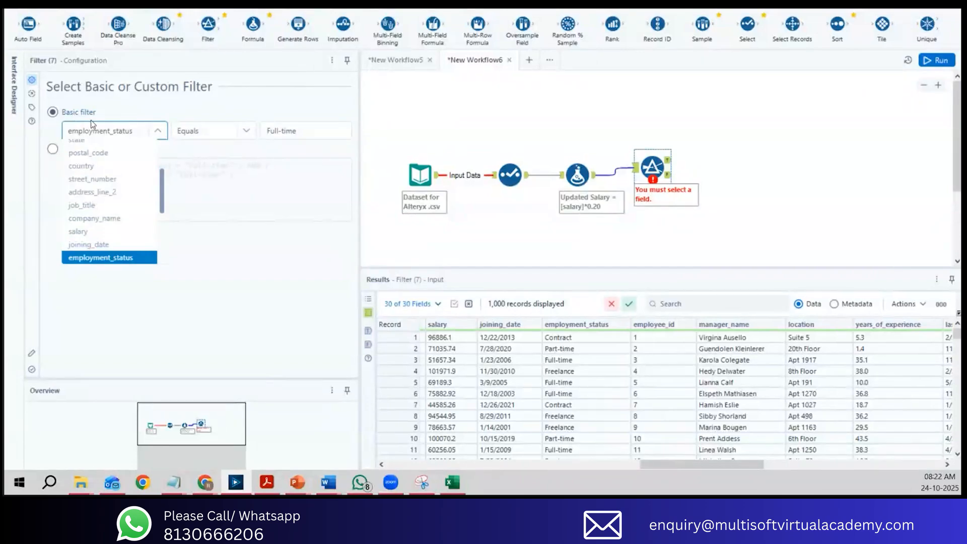
mouse_move(164, 187)
left_mouse_down()
mouse_move(165, 226)
mouse_move(161, 136)
mouse_move(160, 197)
left_mouse_up()
left_click(225, 241)
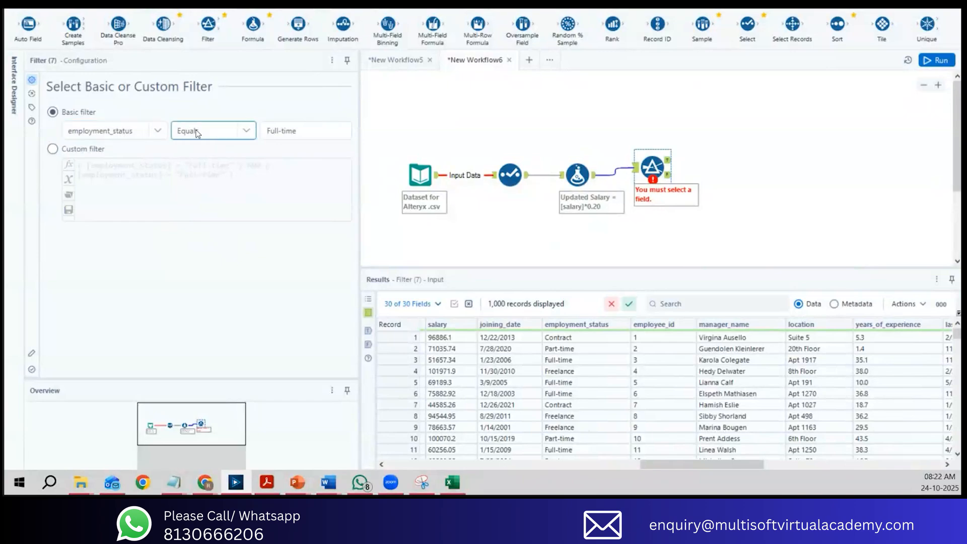
left_click(245, 131)
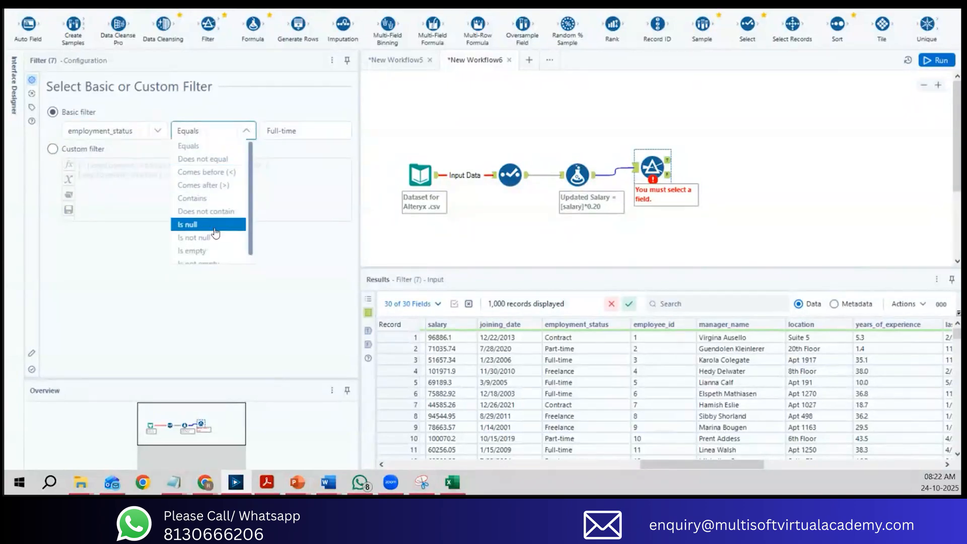
scroll(254, 219, "down", 1)
scroll(213, 153, "up", 1)
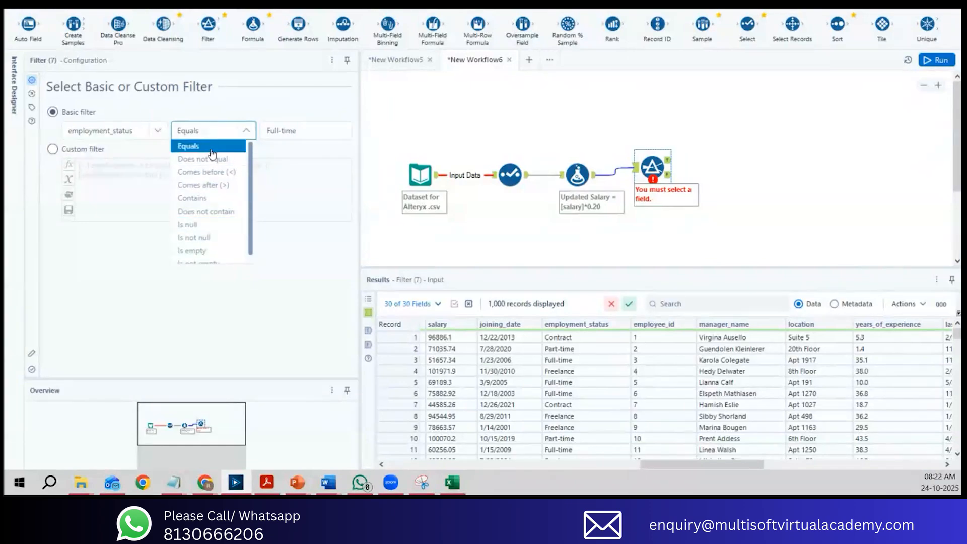
left_click(211, 148)
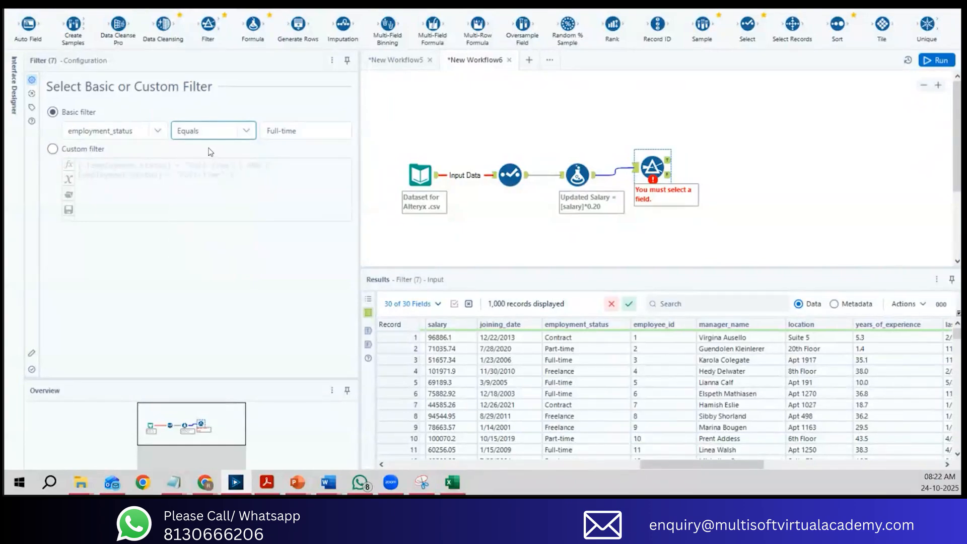
Step: Run the workflow and check the employment_status values in the Filter tool's True and False outputs
left_click(932, 61)
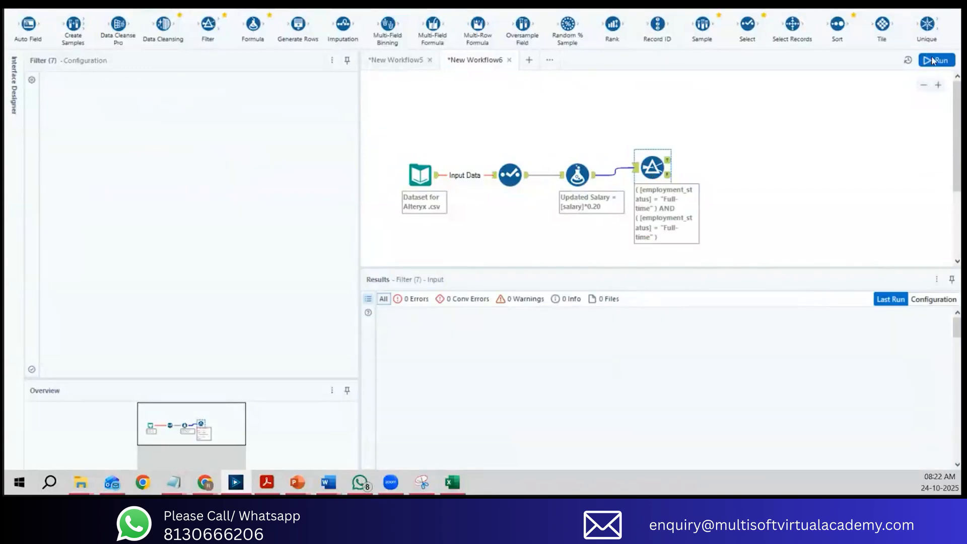
left_click(933, 61)
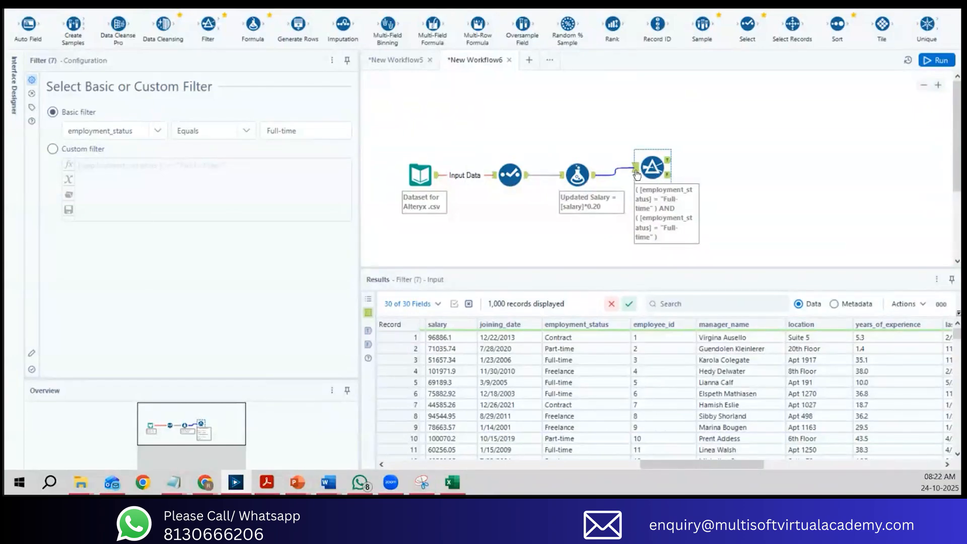
left_click(668, 161)
left_click_drag(592, 342, 589, 450)
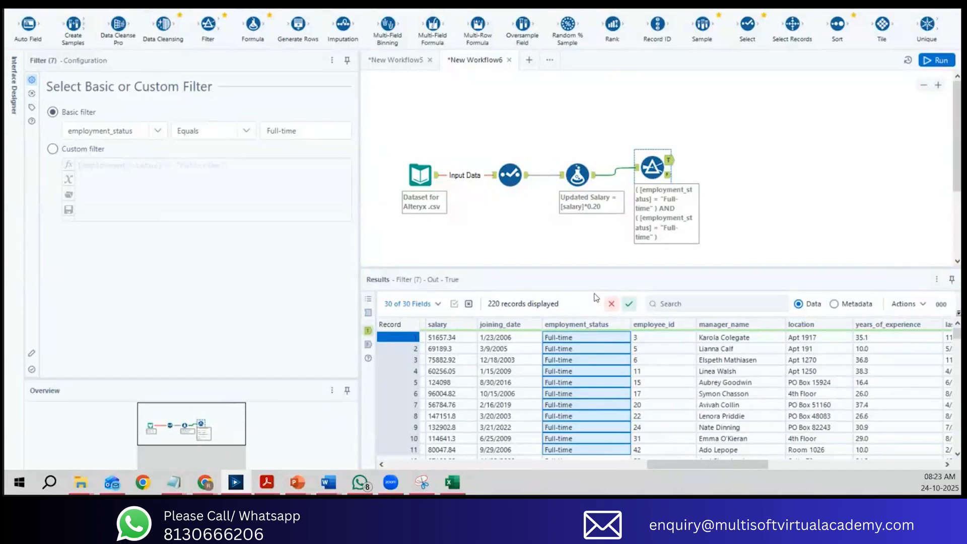
left_click(668, 175)
left_click_drag(589, 339, 585, 451)
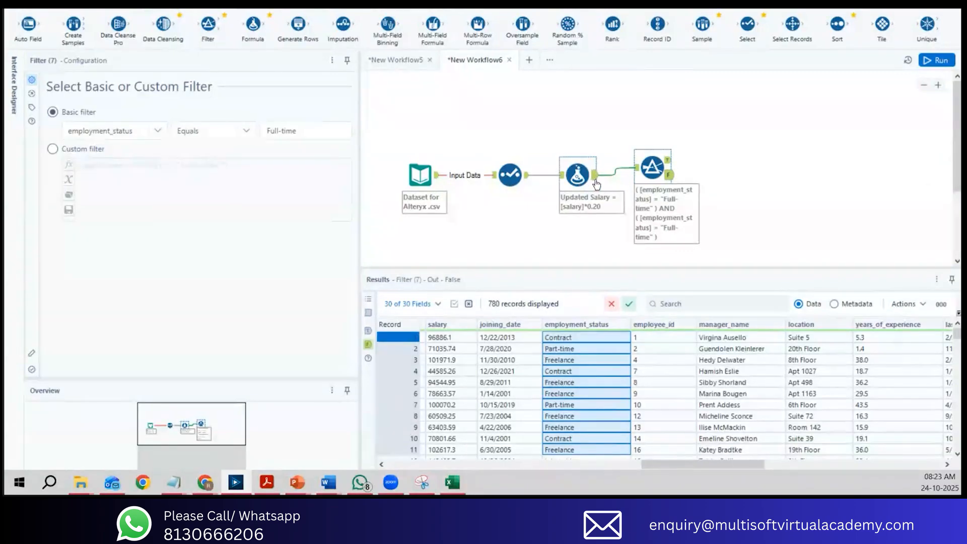
Step: Return to the Filter tool's True output and examine employment_status and the columns from account_creation_date onward
left_click(668, 160)
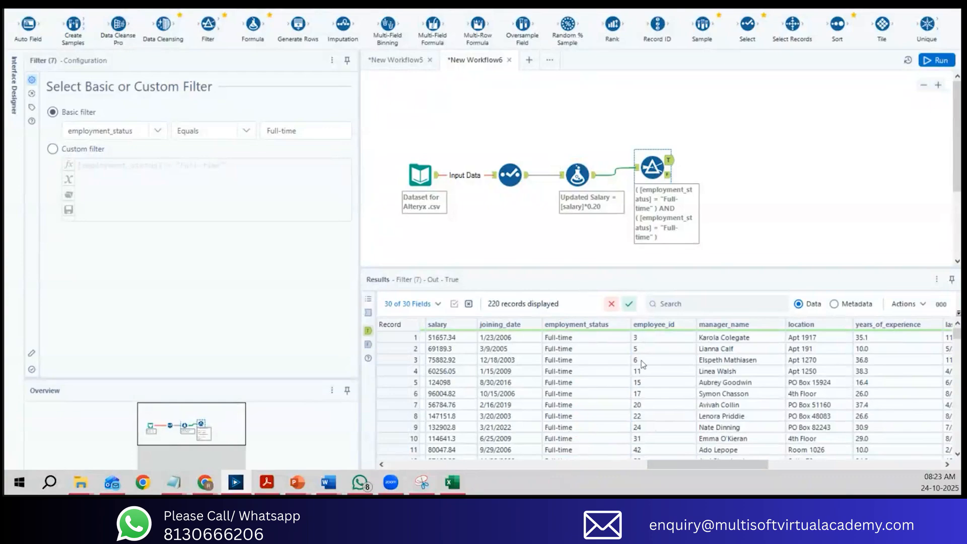
left_click_drag(604, 339, 605, 429)
left_click_drag(736, 464, 841, 469)
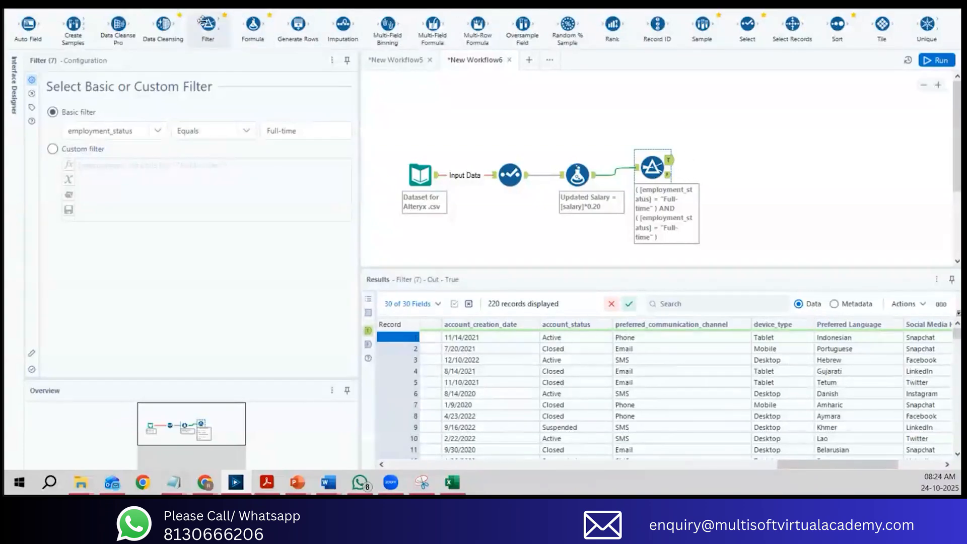
Step: Add two Formula tools after the Filter tool, one connected to its True output and one to its False output
left_click_drag(216, 34, 719, 151)
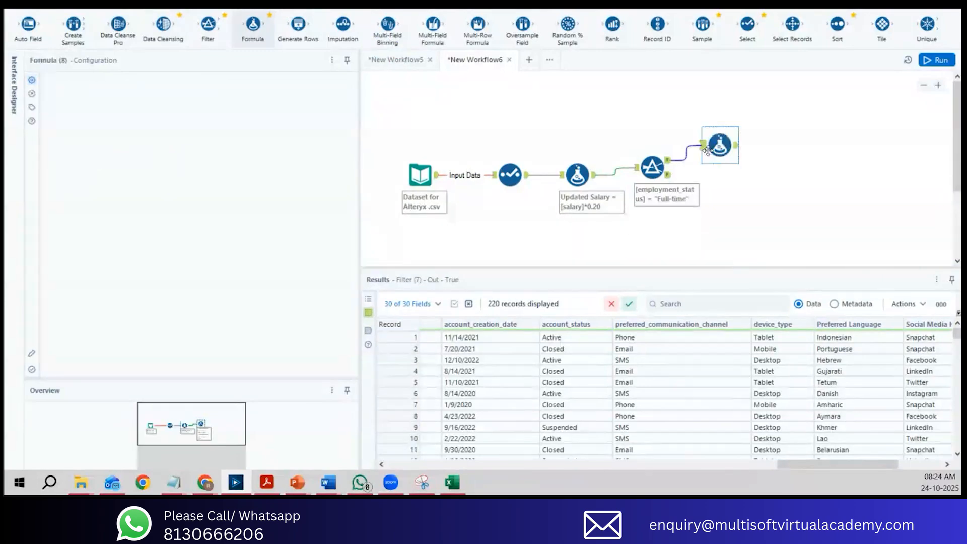
left_click_drag(253, 32, 727, 190)
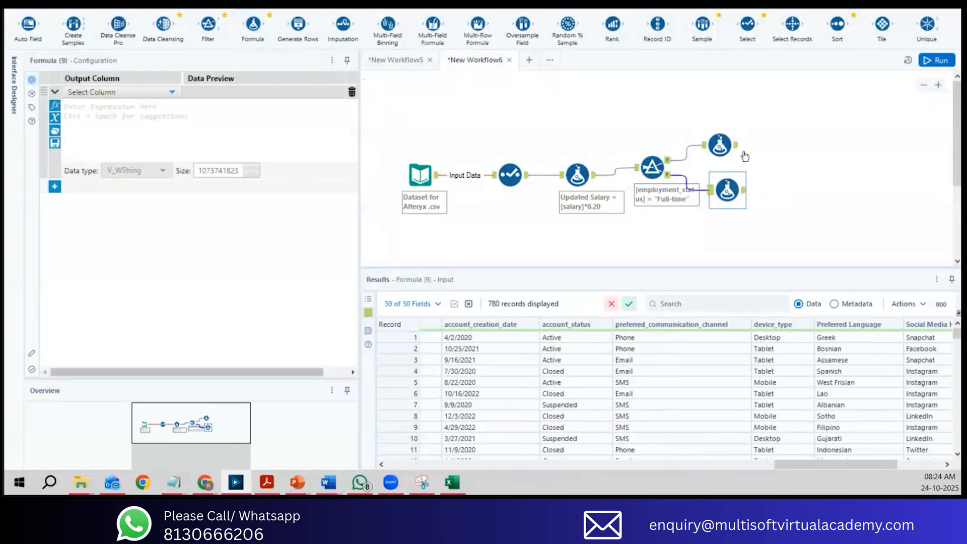